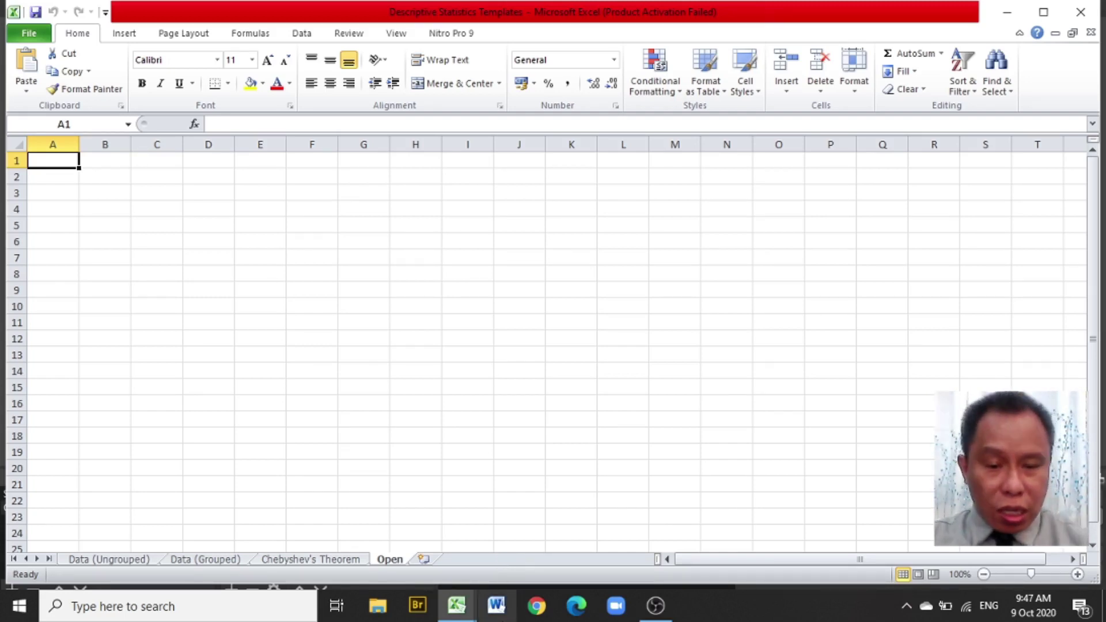
Look over the Age sheet in Statistics Data 1, then return to the Descriptive Statistics Templates workbook.
left_click(456, 605)
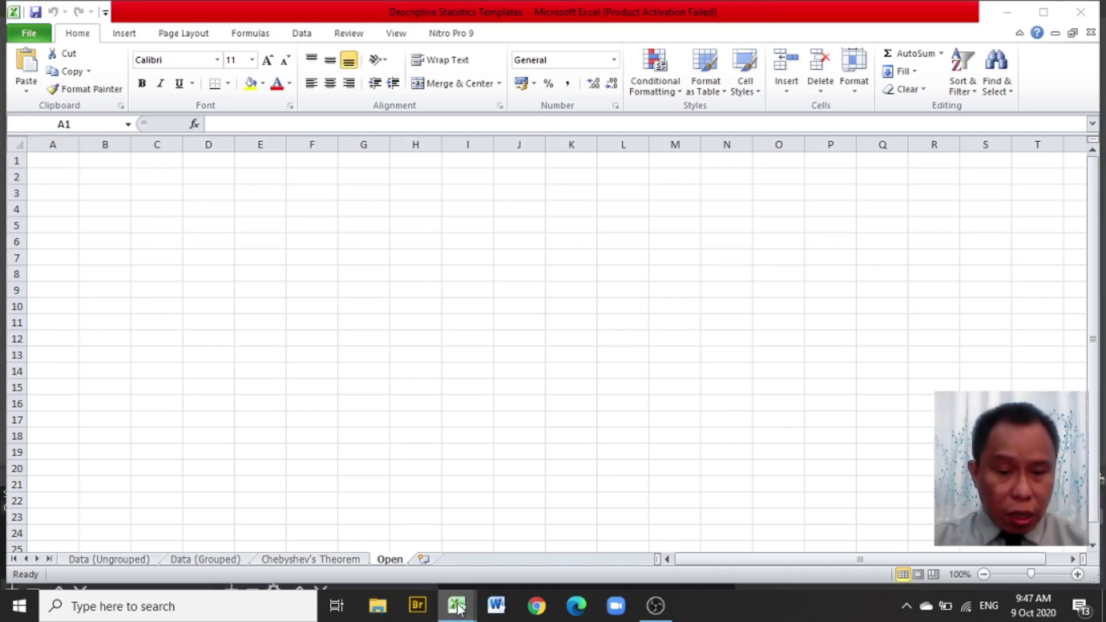
left_click(359, 564)
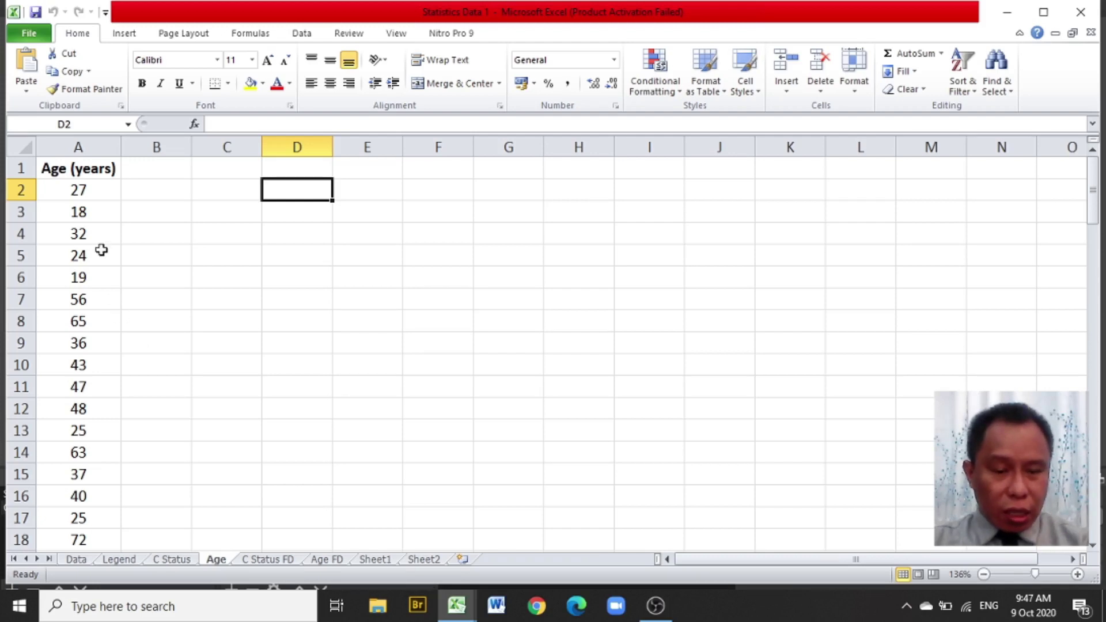
left_click(469, 604)
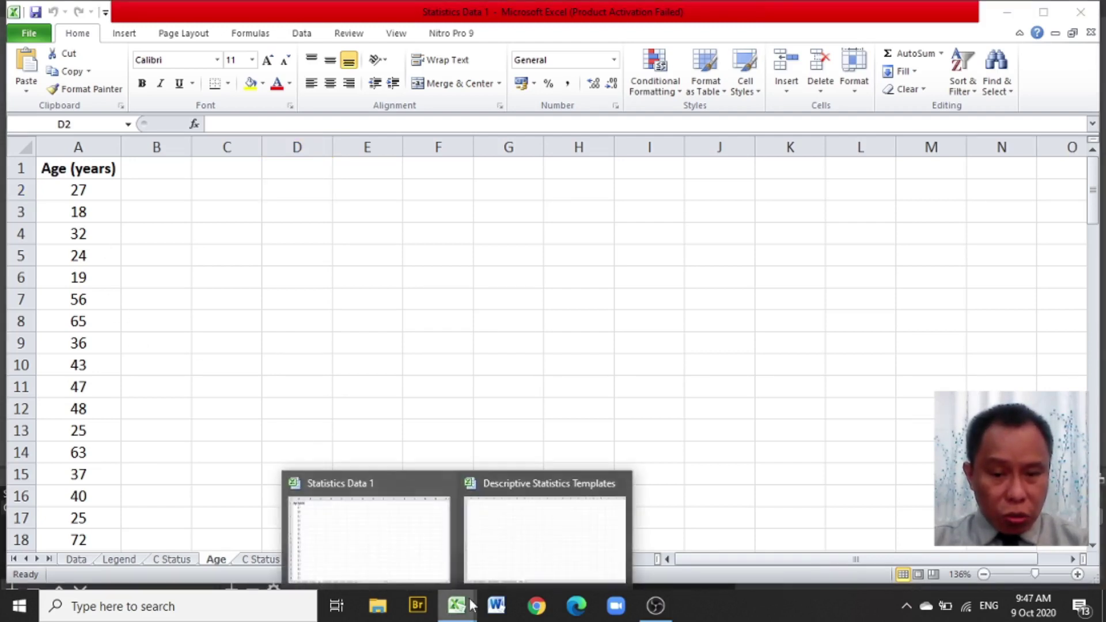
left_click(510, 550)
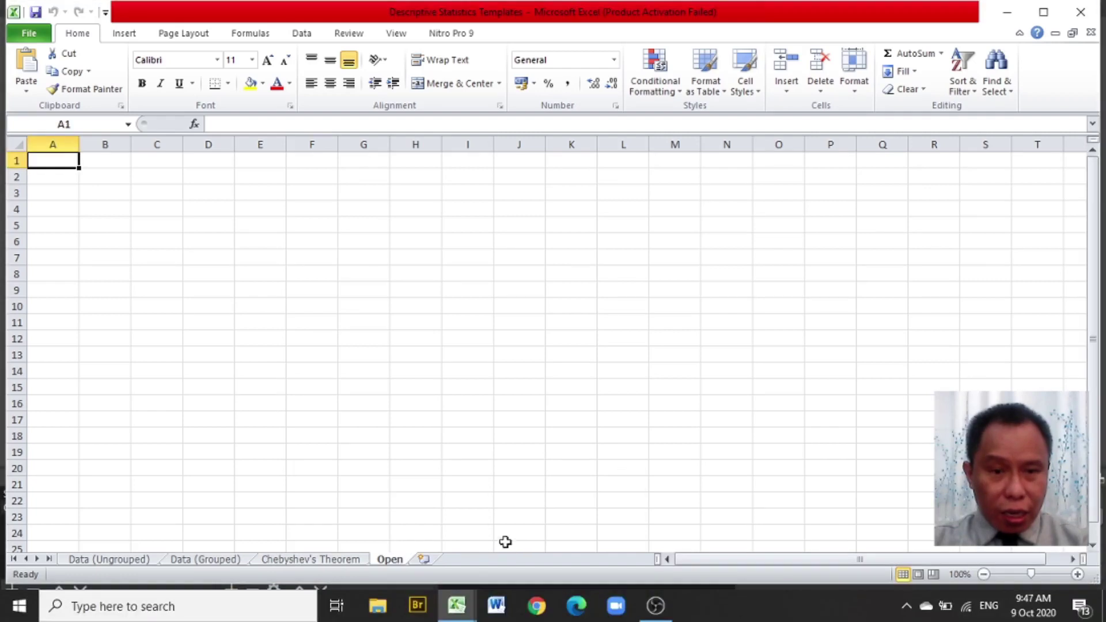
Go to the Data (Ungrouped) template sheet and its data title cell D6.
left_click(128, 562)
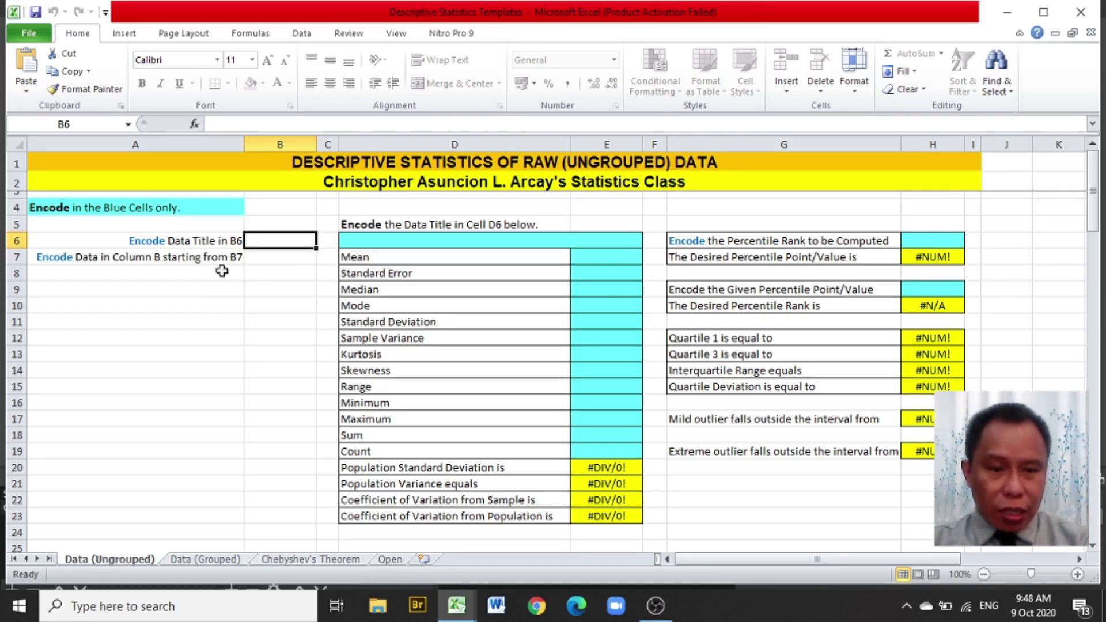
left_click(222, 211)
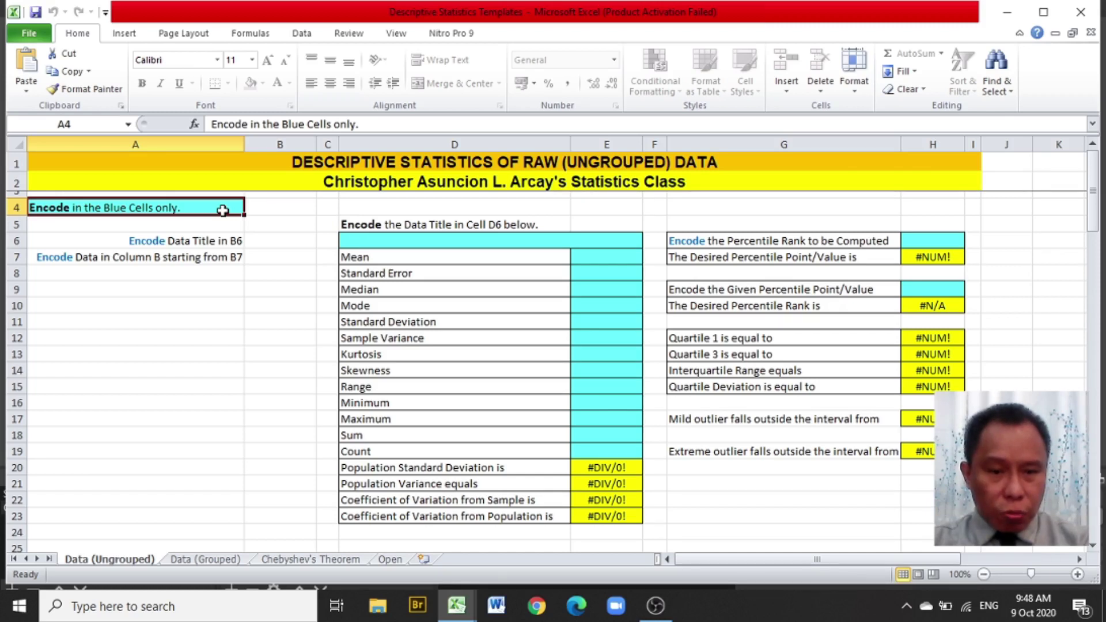
left_click(403, 238)
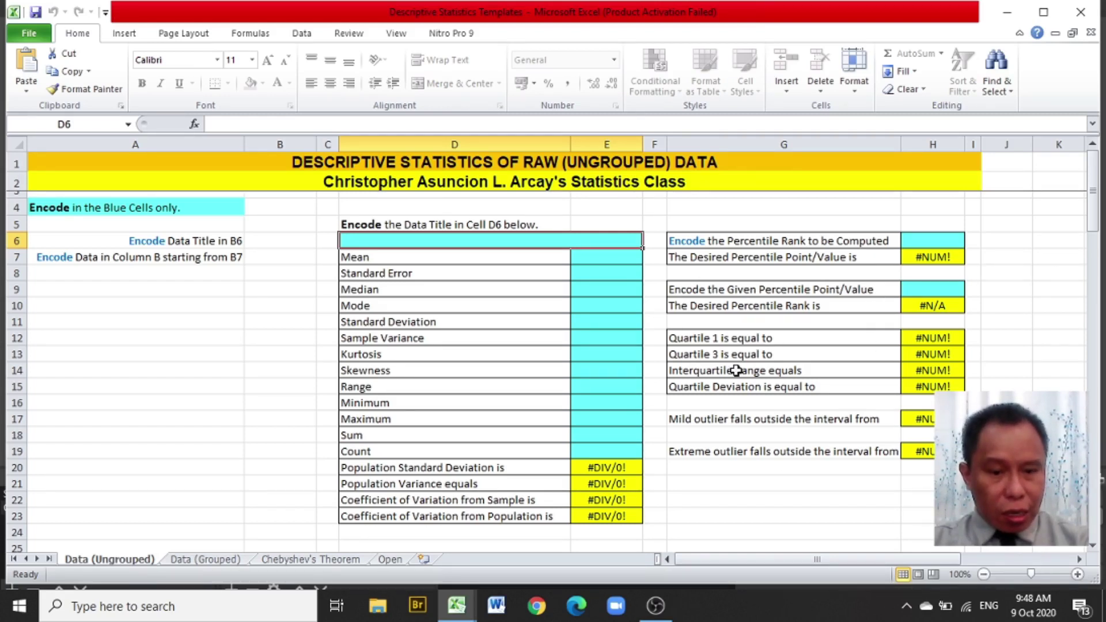
Copy the Age (years) column A1:A101 from Statistics Data 1, then return to the templates workbook.
mouse_move(461, 608)
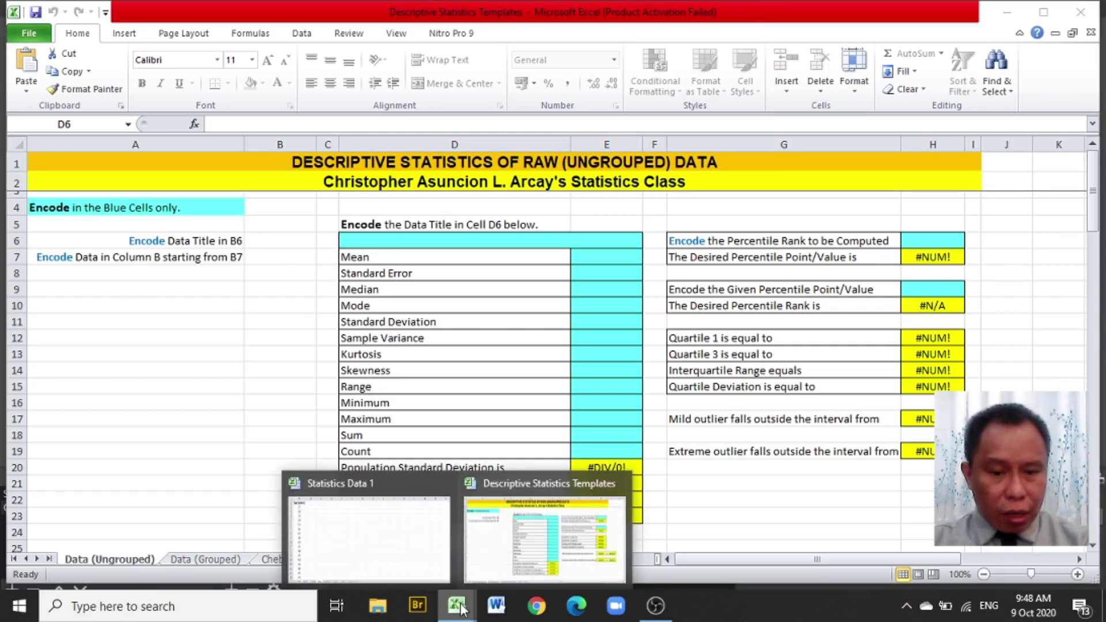
left_click(402, 572)
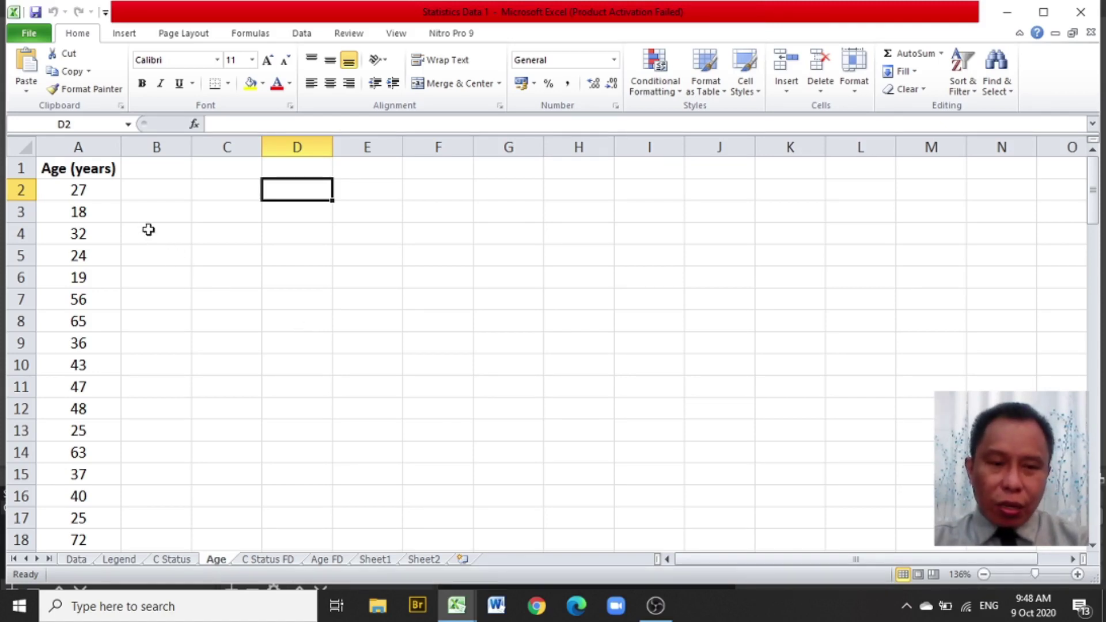
left_click(100, 169)
left_click_drag(101, 169, 104, 496)
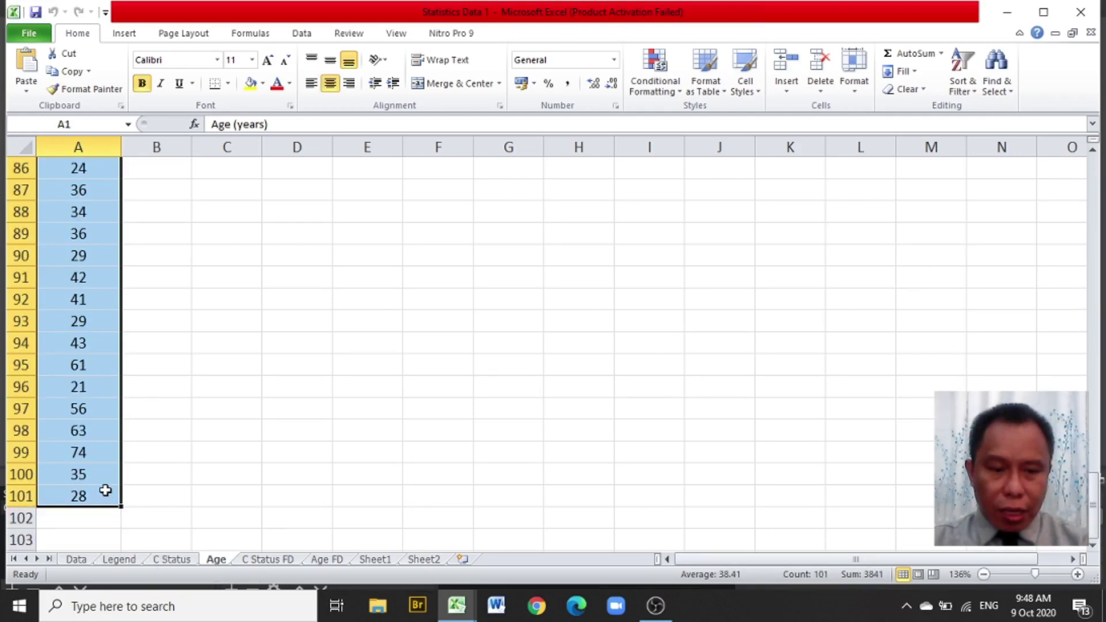
right_click(105, 490)
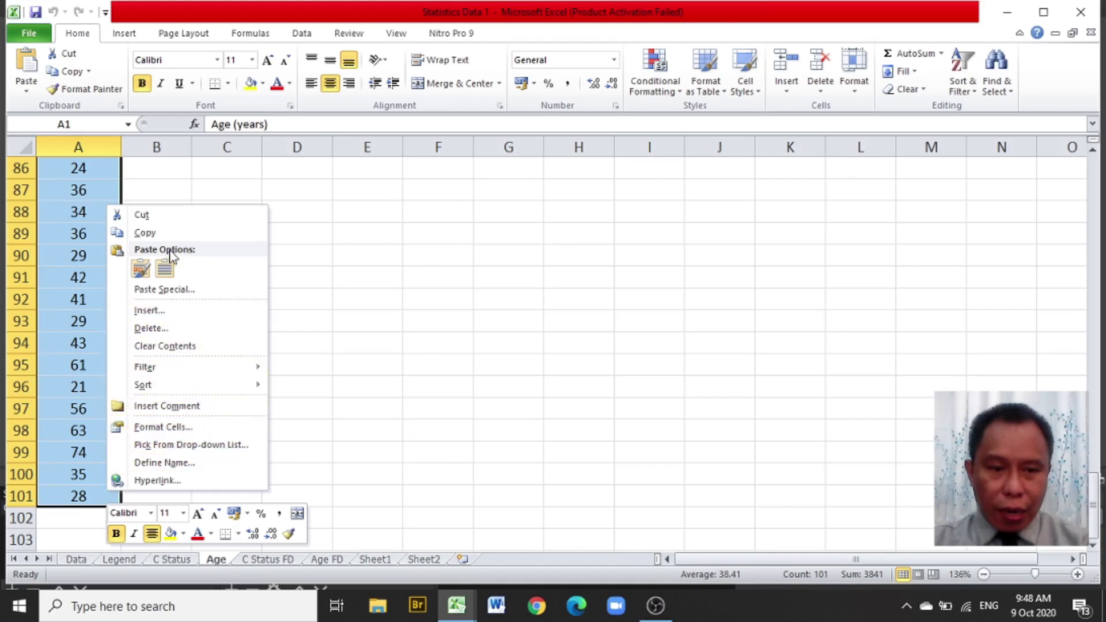
left_click(173, 233)
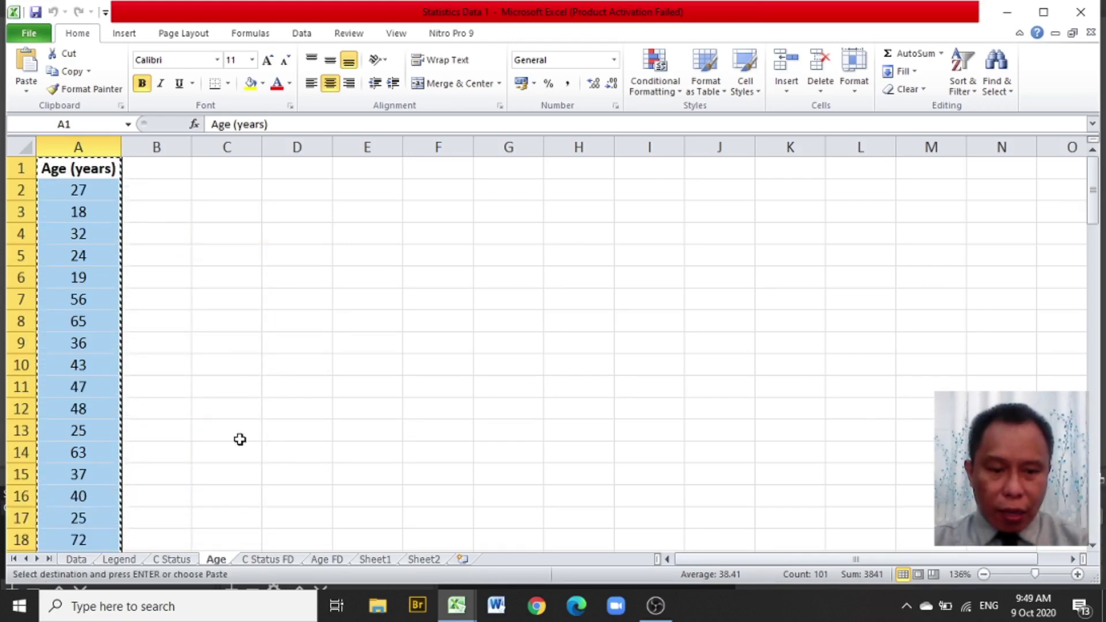
left_click(458, 607)
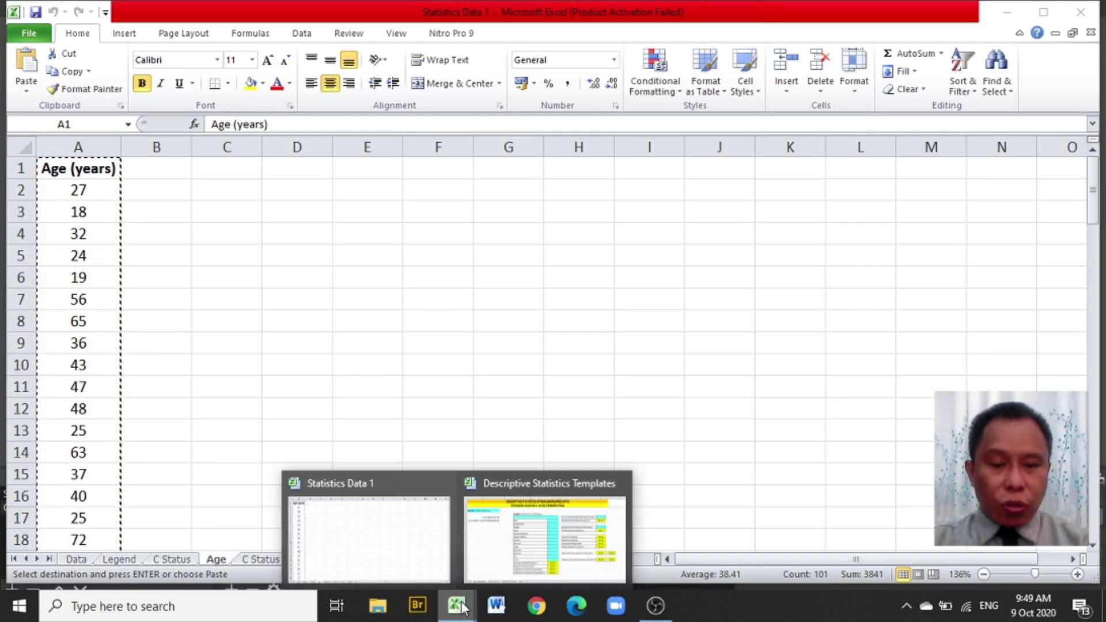
left_click(477, 564)
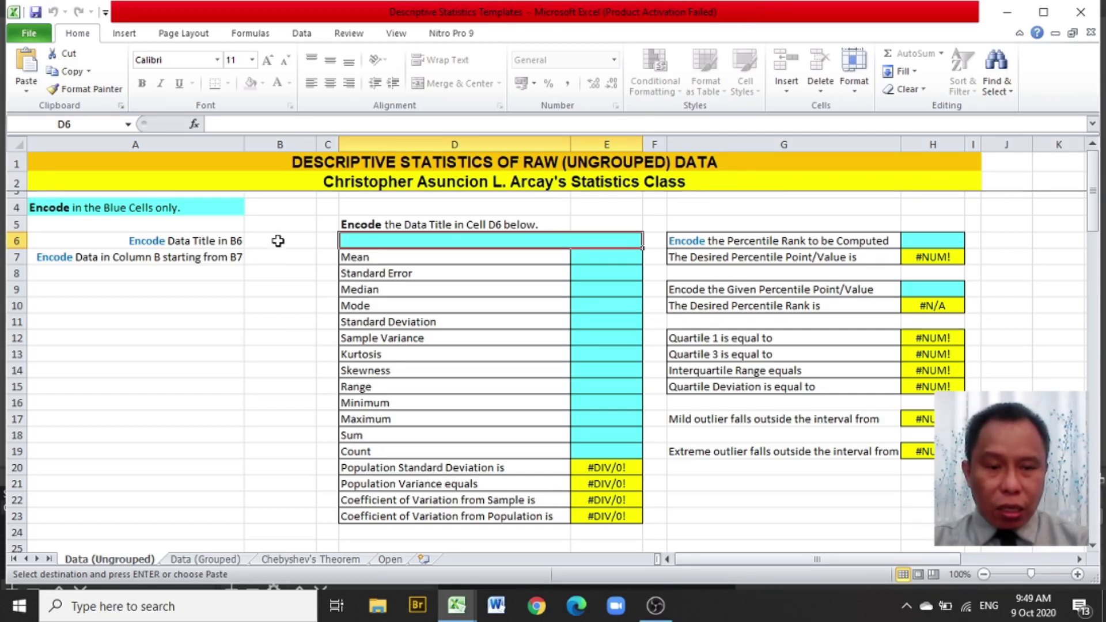
Paste the Age (years) data as values into column B starting at B6.
left_click(279, 241)
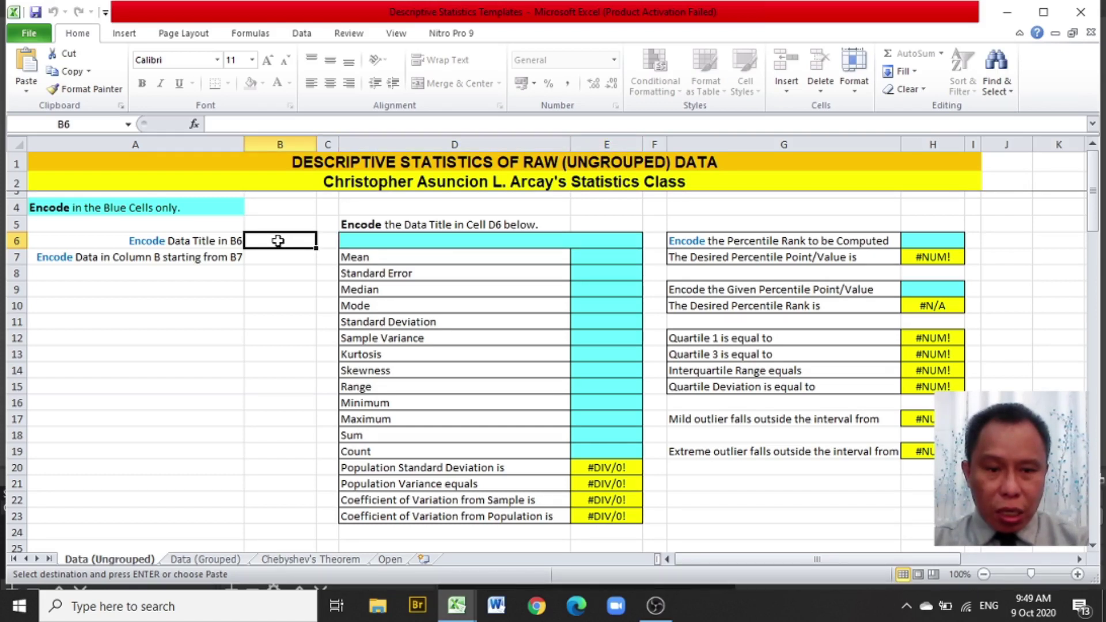
right_click(279, 242)
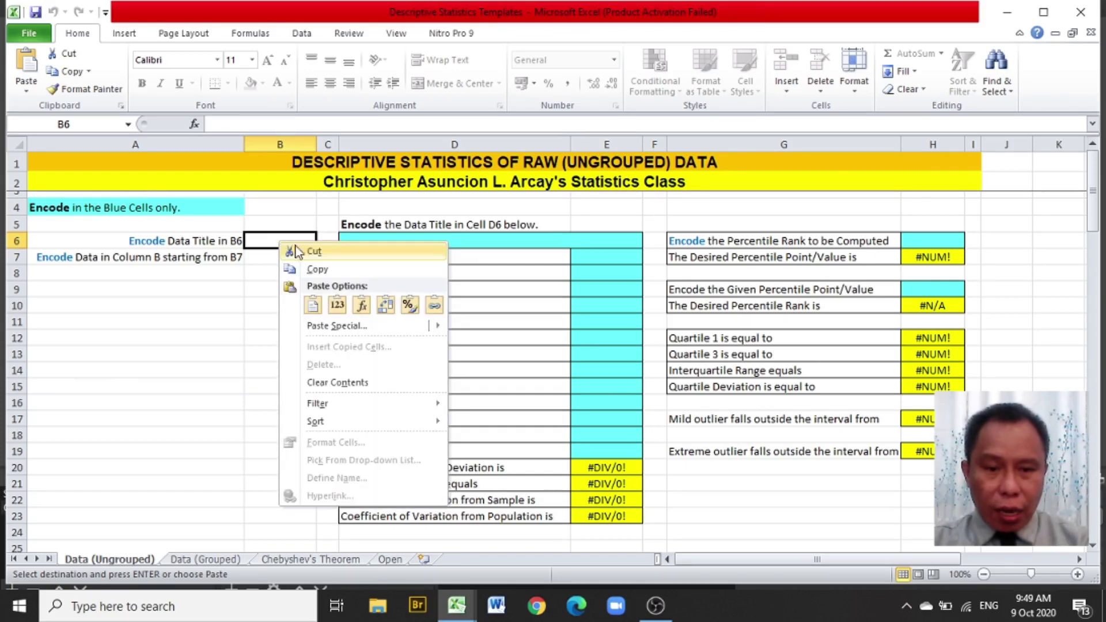
left_click(338, 304)
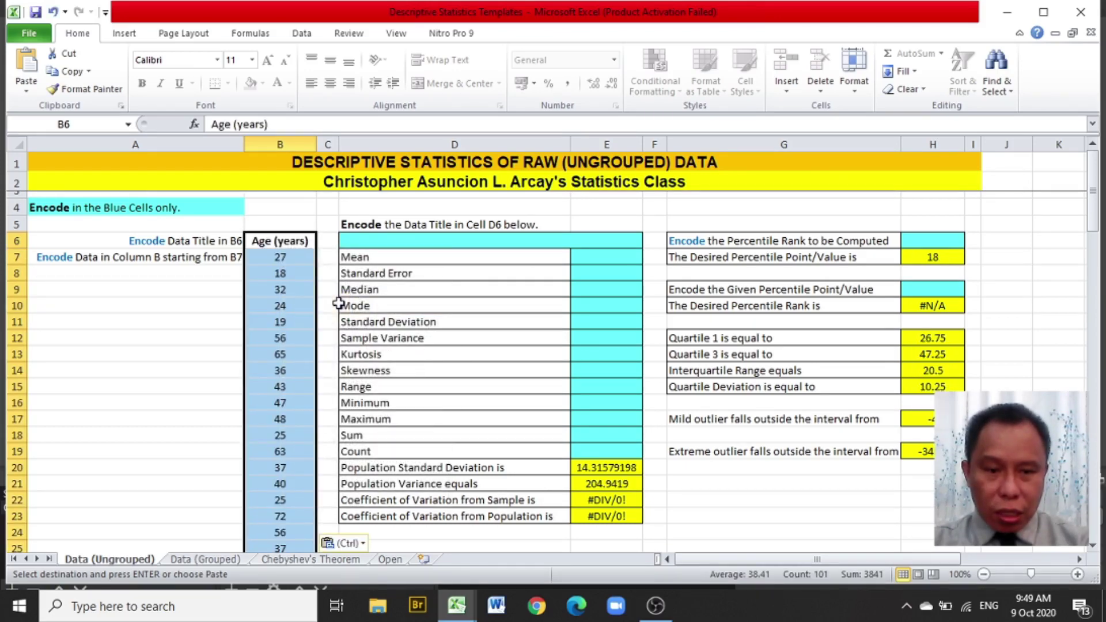
left_click(323, 294)
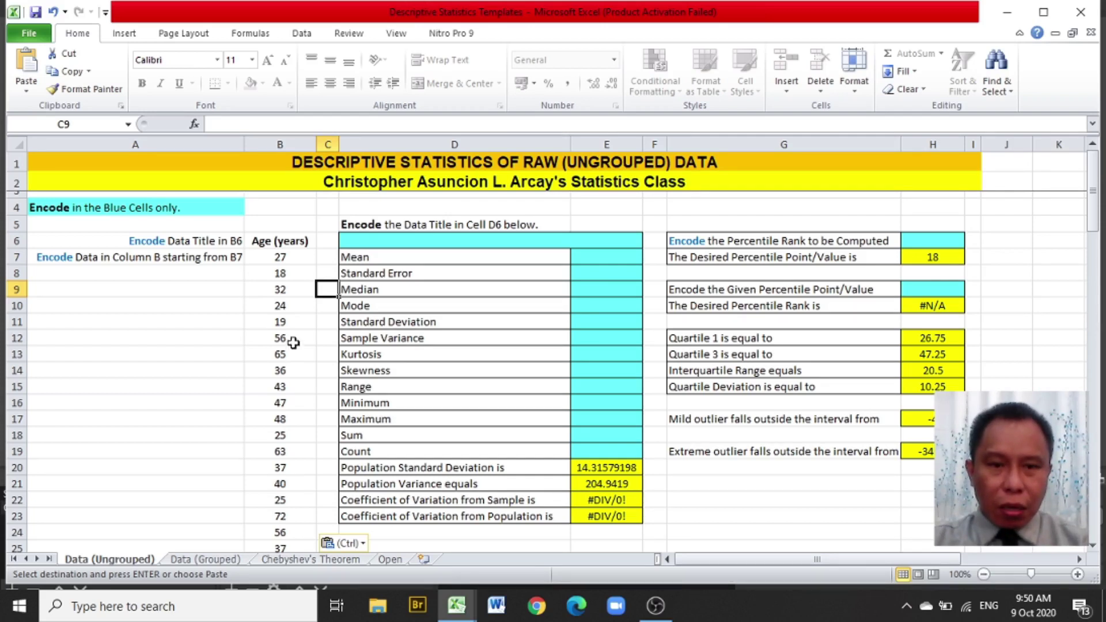
Choose Descriptive Statistics from the Data Analysis tools.
left_click(303, 35)
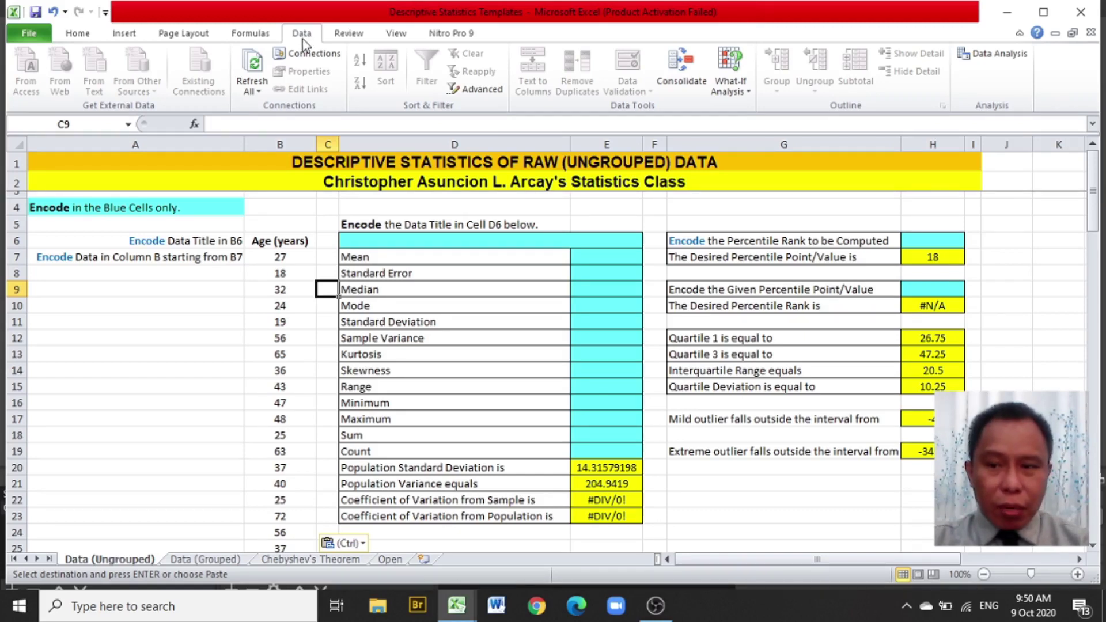
left_click(995, 58)
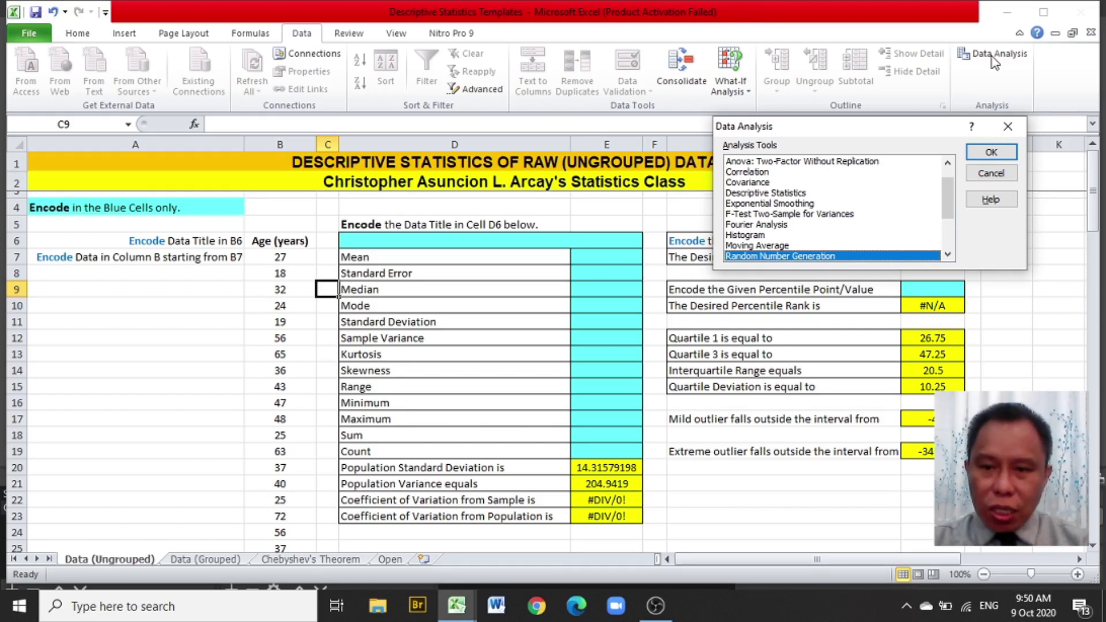
left_click(772, 194)
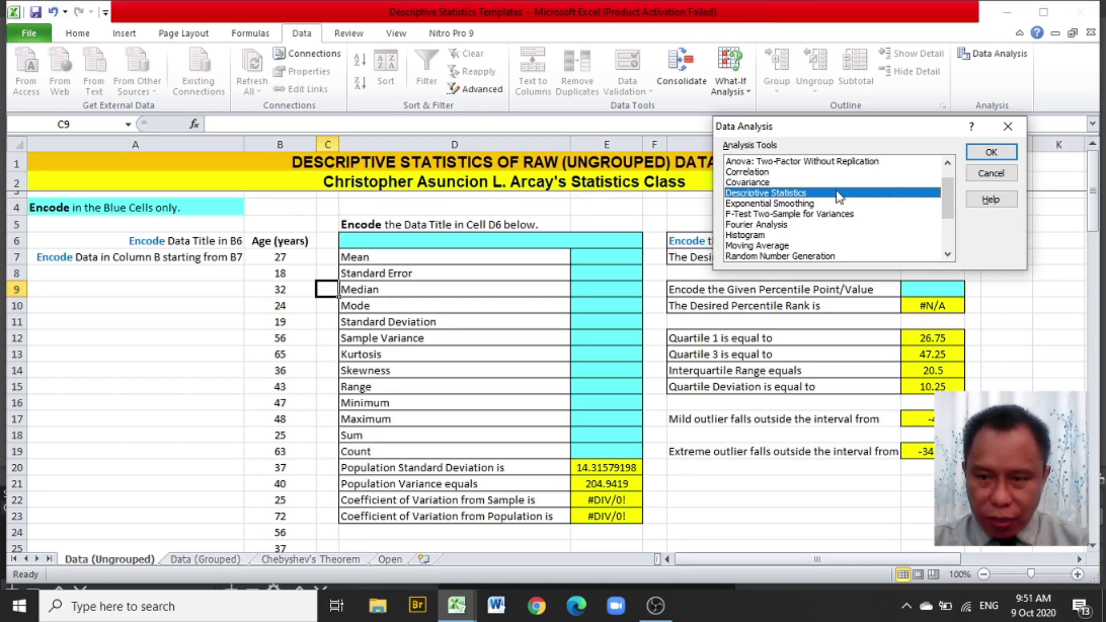
left_click(977, 156)
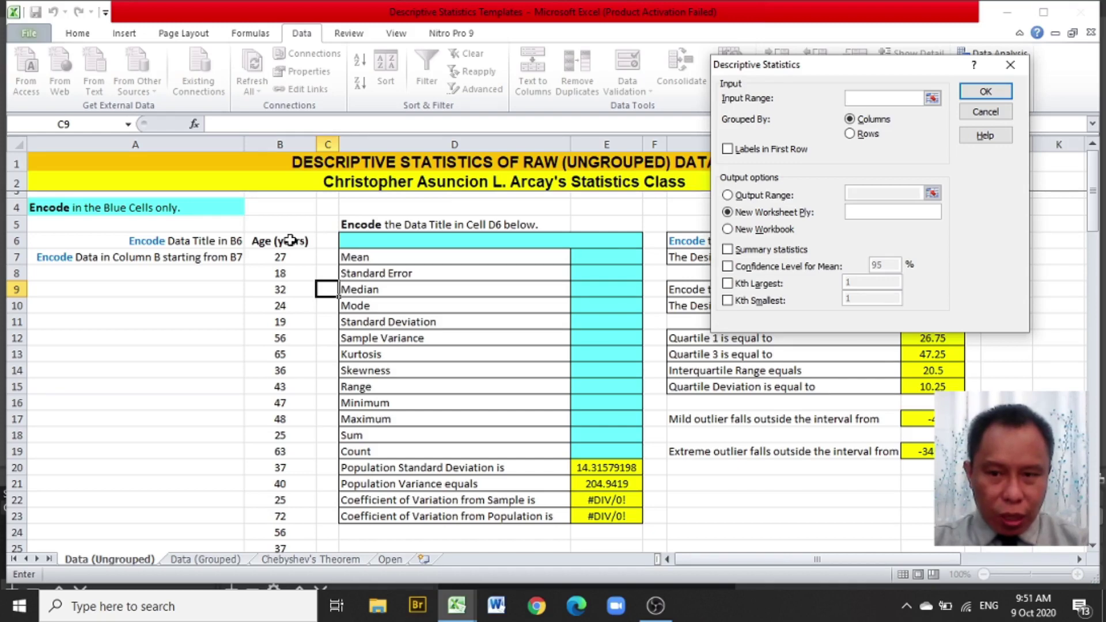
Set the Descriptive Statistics input range to $B$6:$B$106, grouped by columns.
left_click_drag(290, 241, 303, 477)
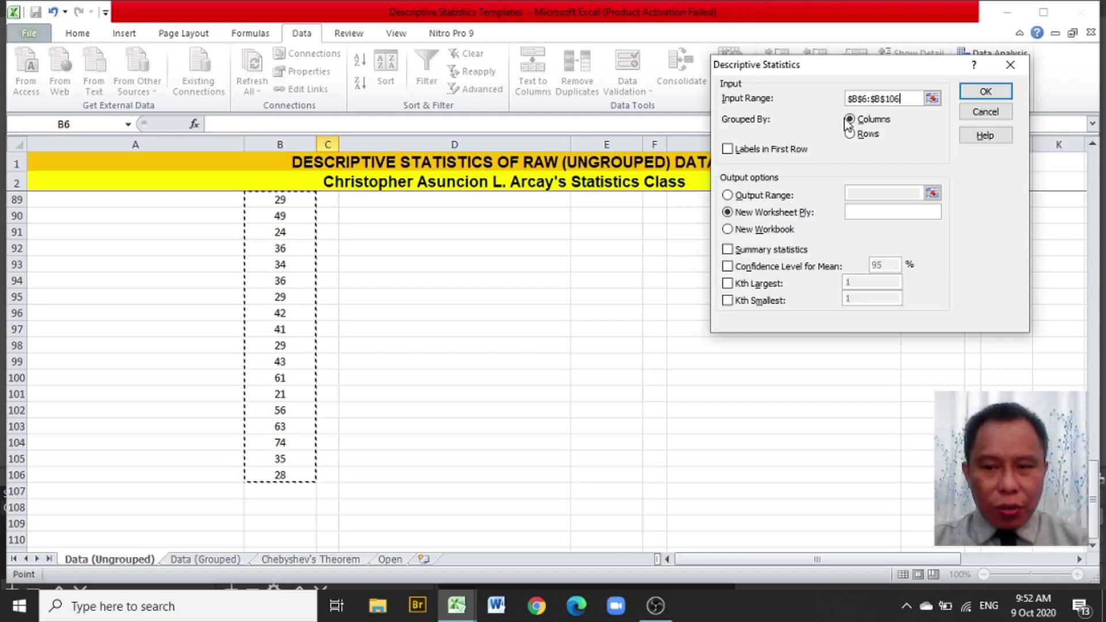
left_click_drag(1100, 522, 1037, 189)
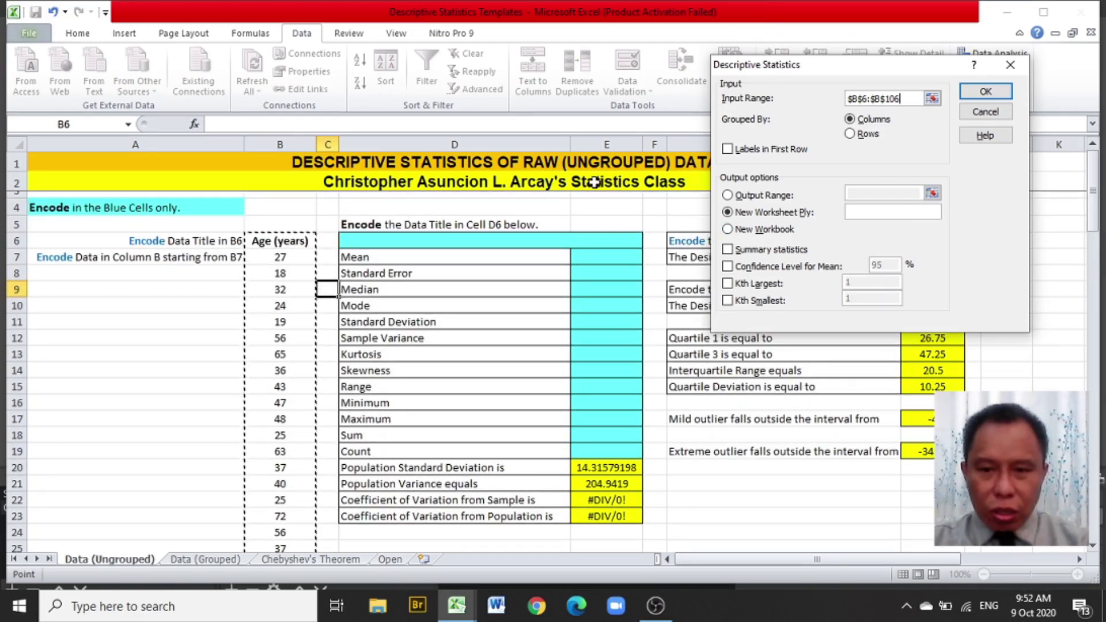
Enable Labels in First Row and Summary statistics, and run the analysis to a new worksheet.
left_click(730, 151)
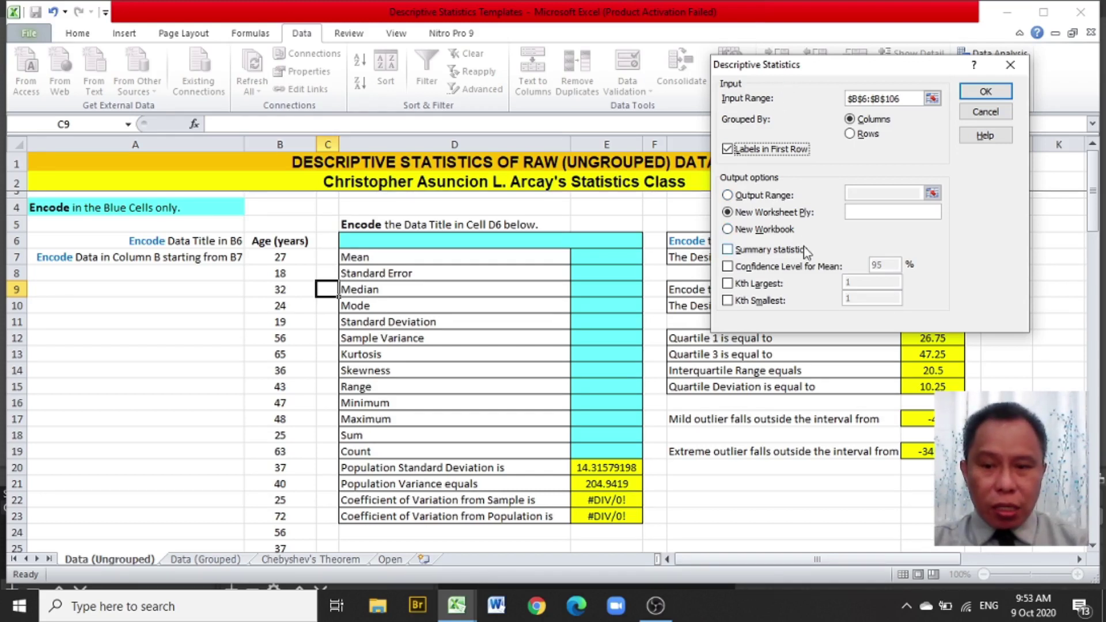
left_click(728, 250)
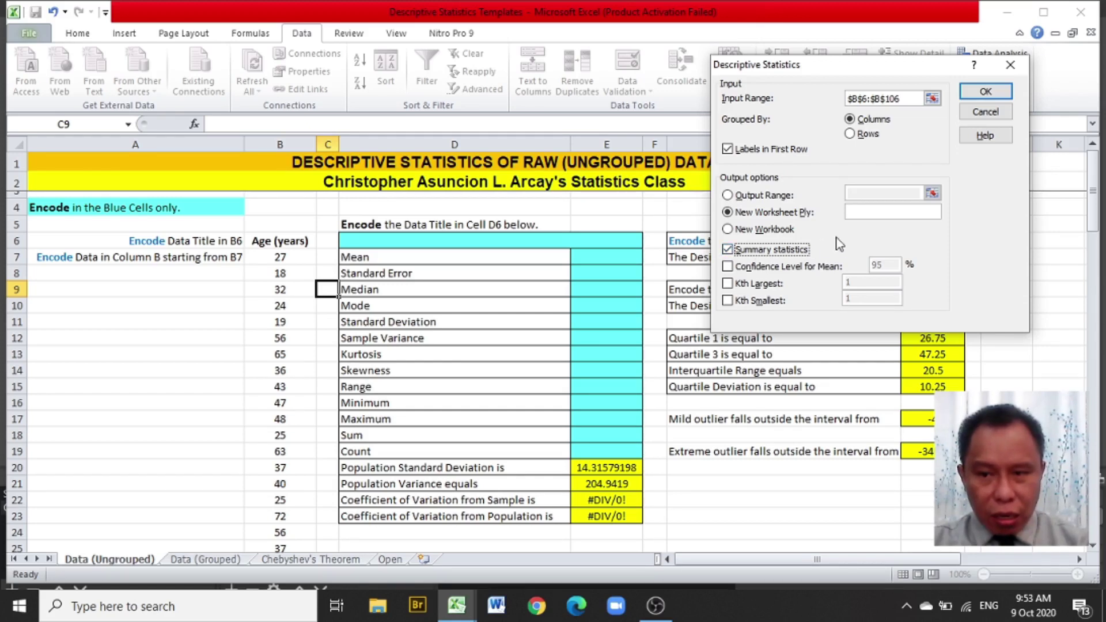
left_click(984, 92)
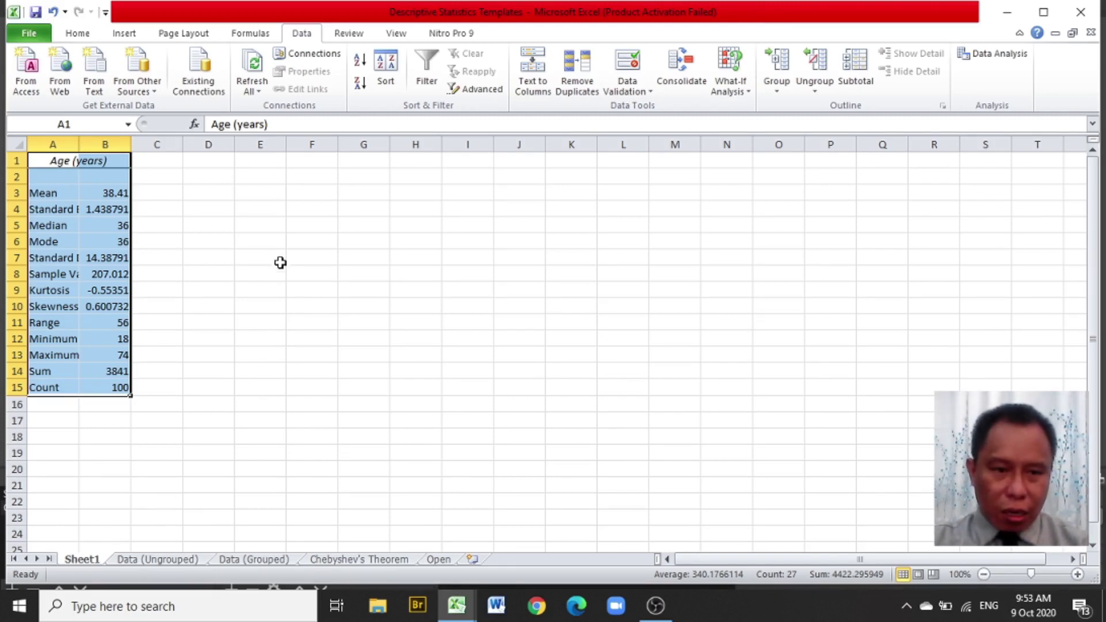
AutoFit all columns of Sheet1 so the Age (years) summary labels and values show fully.
left_click(17, 145)
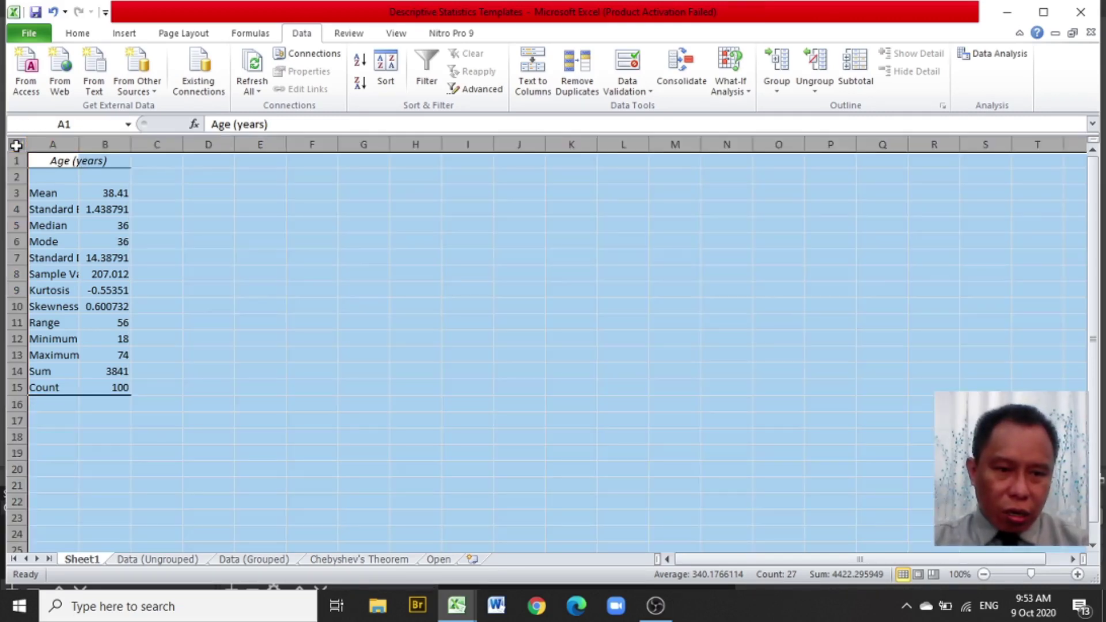
double_click(79, 145)
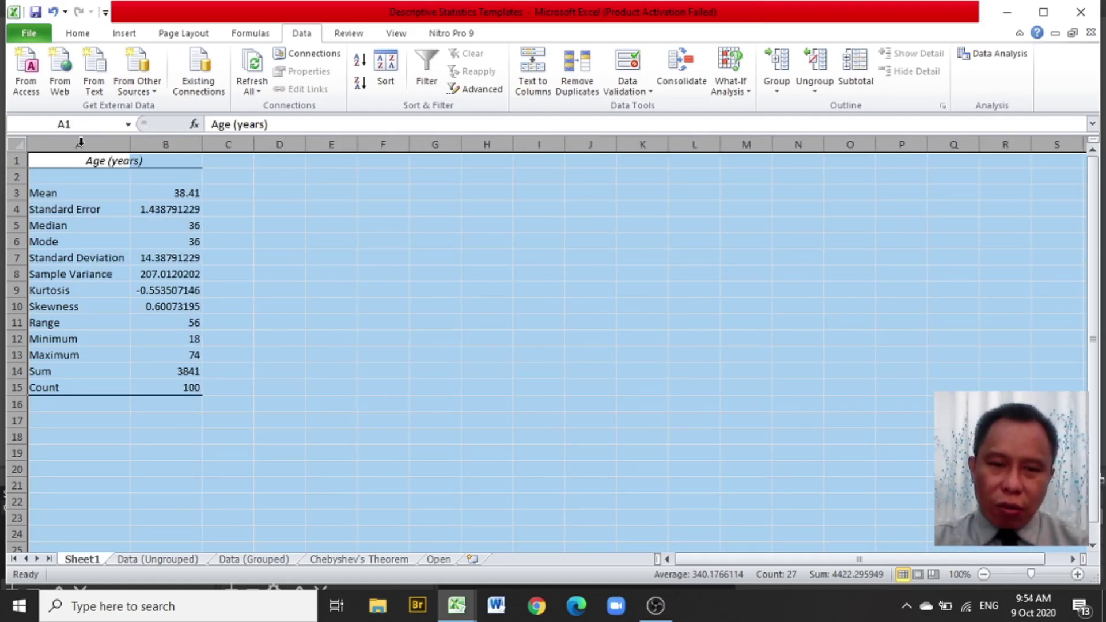
left_click(233, 206)
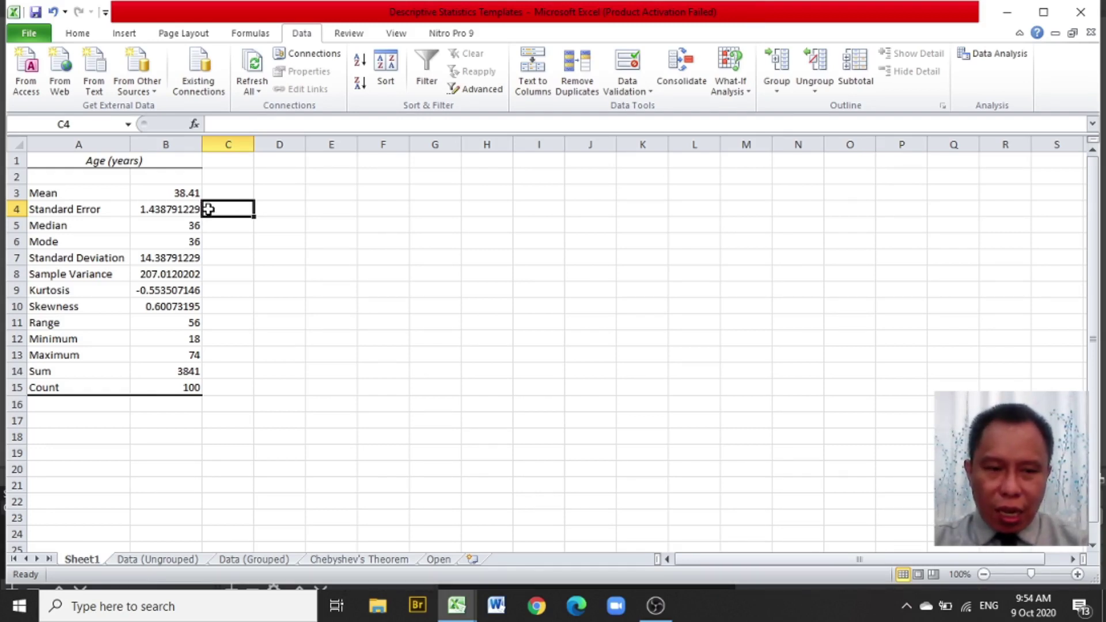
left_click(111, 195)
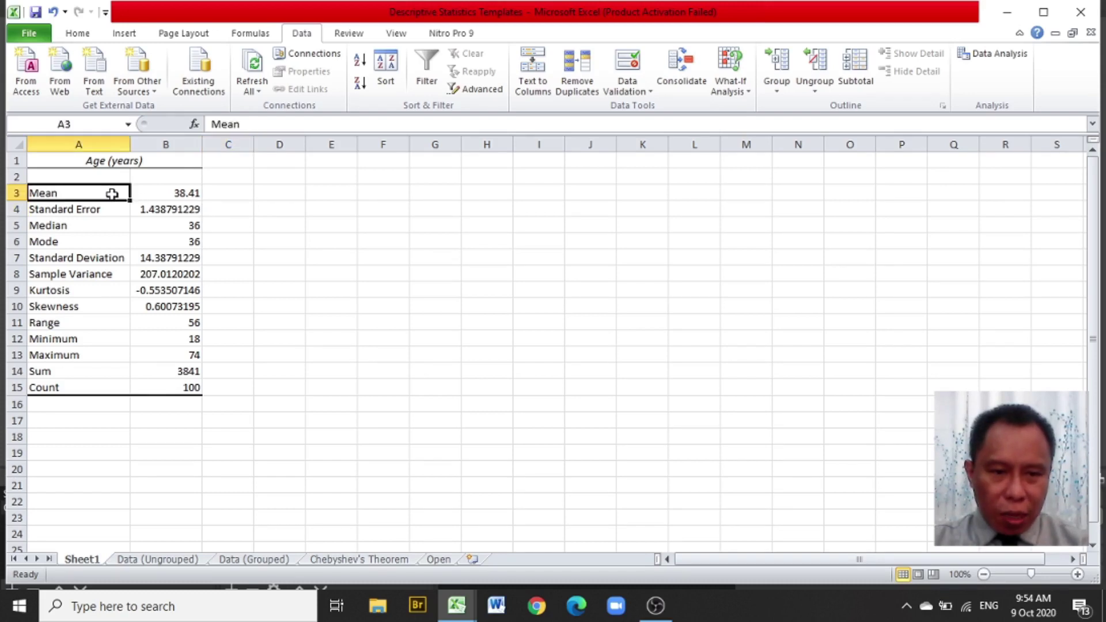
left_click(165, 194)
left_click(111, 211)
left_click(143, 211)
left_click(96, 229)
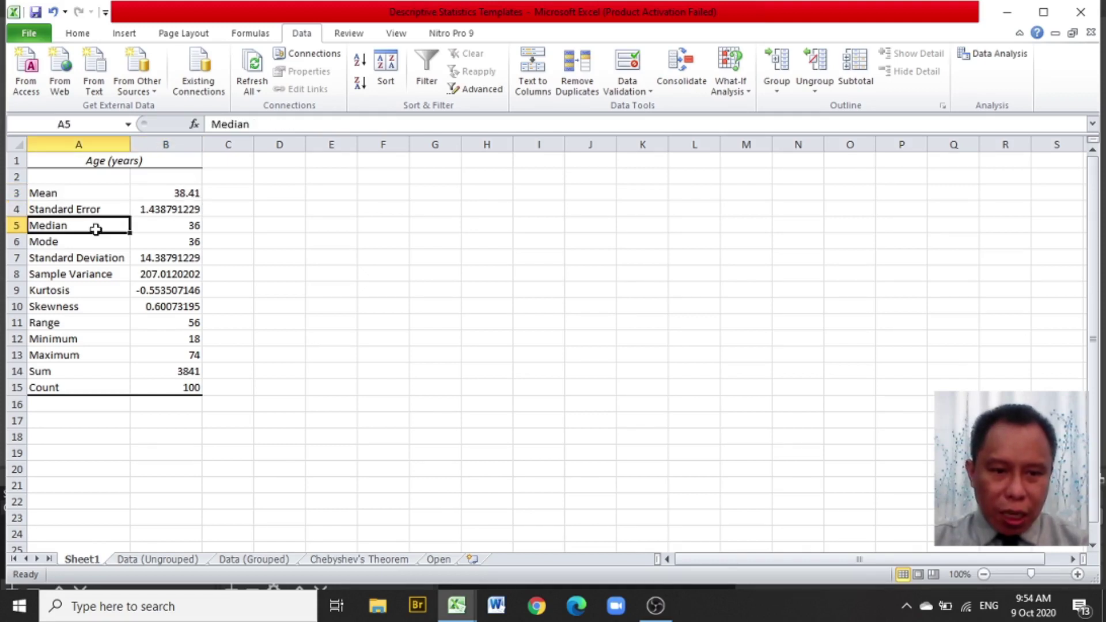
left_click(147, 227)
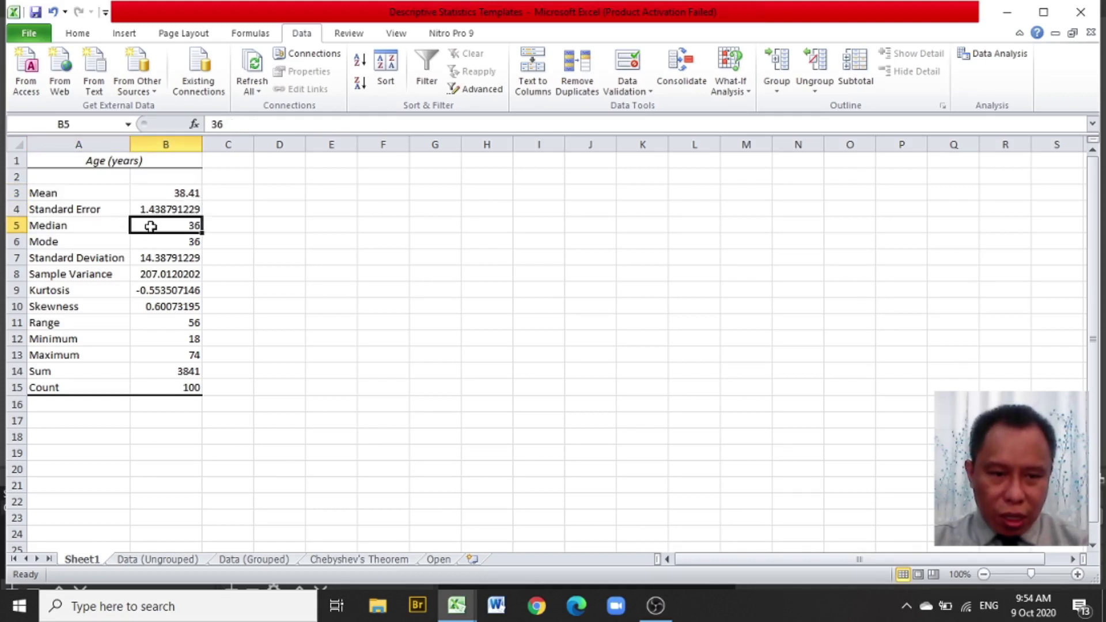
left_click(120, 241)
left_click(144, 241)
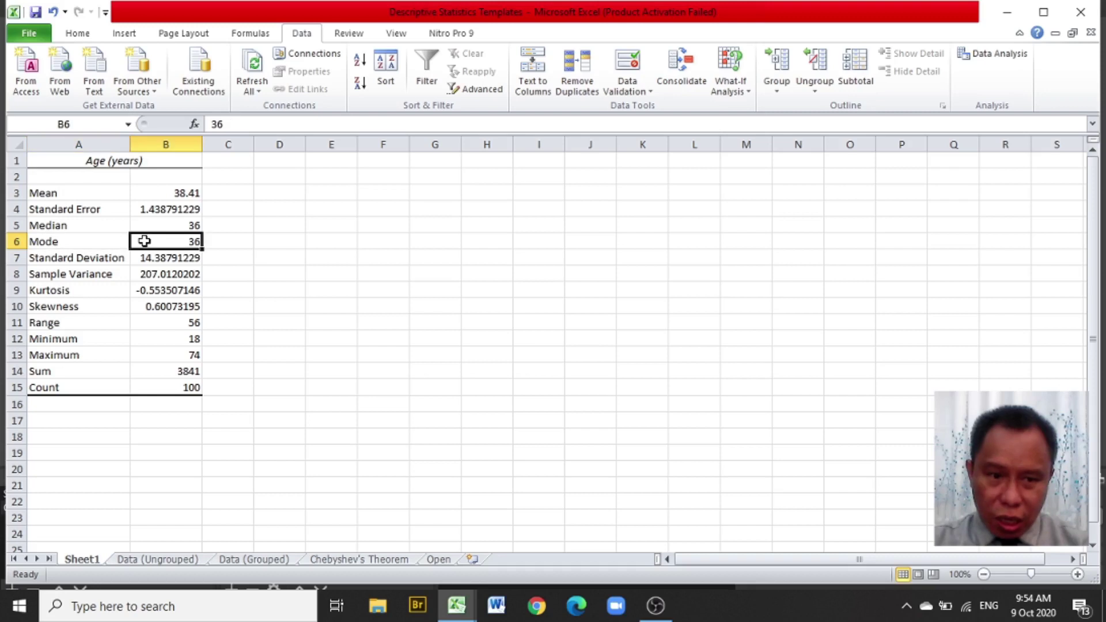
left_click(112, 257)
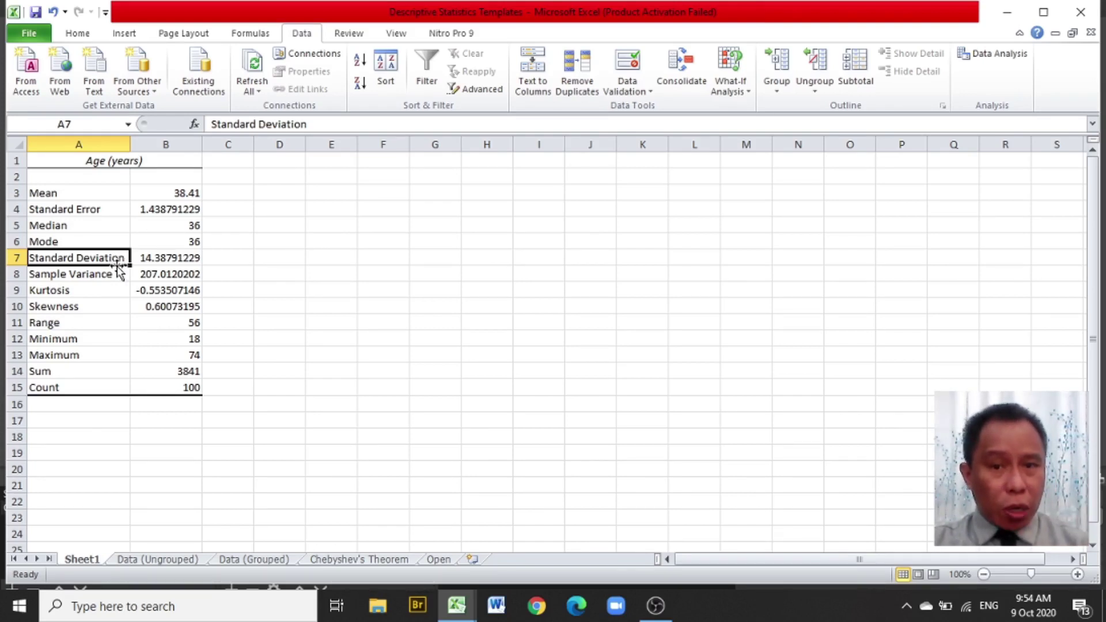
left_click(106, 276)
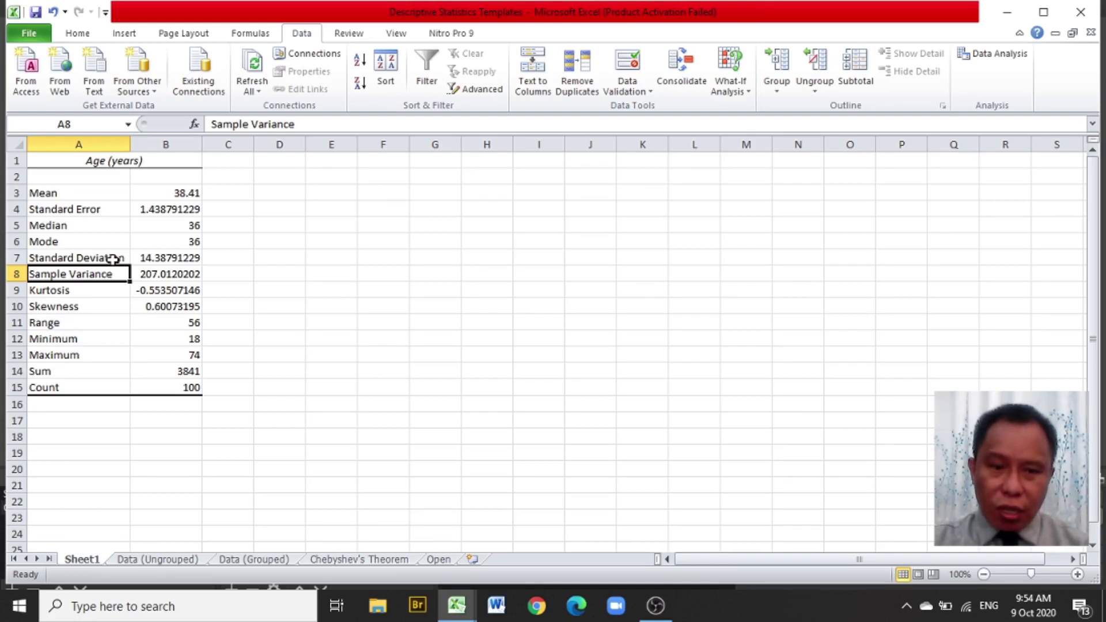
left_click(113, 259)
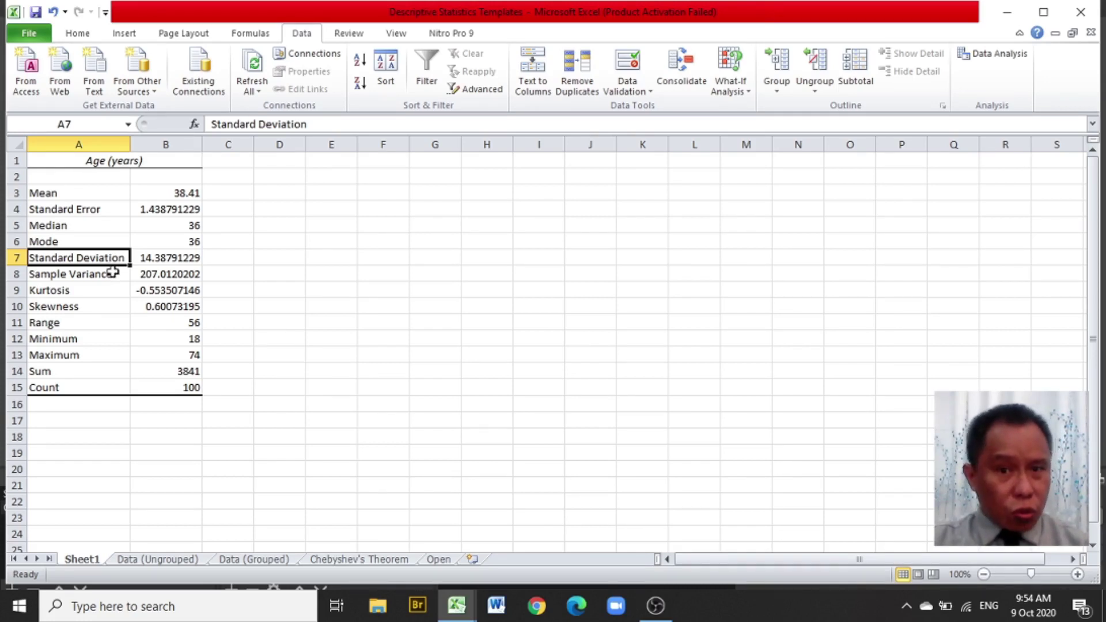
left_click(113, 272)
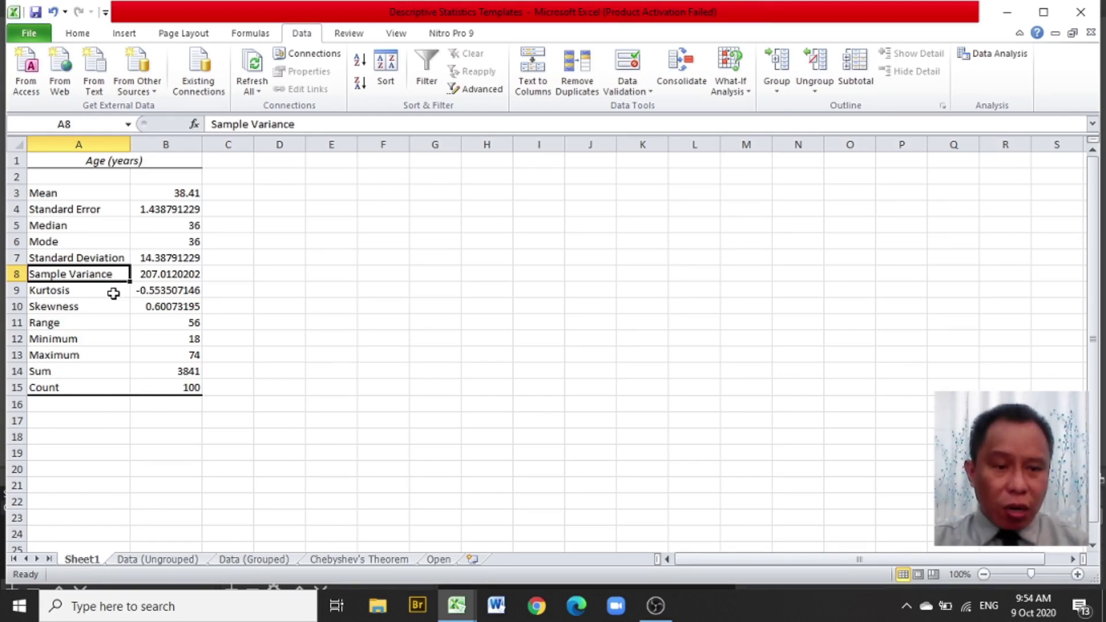
left_click(114, 292)
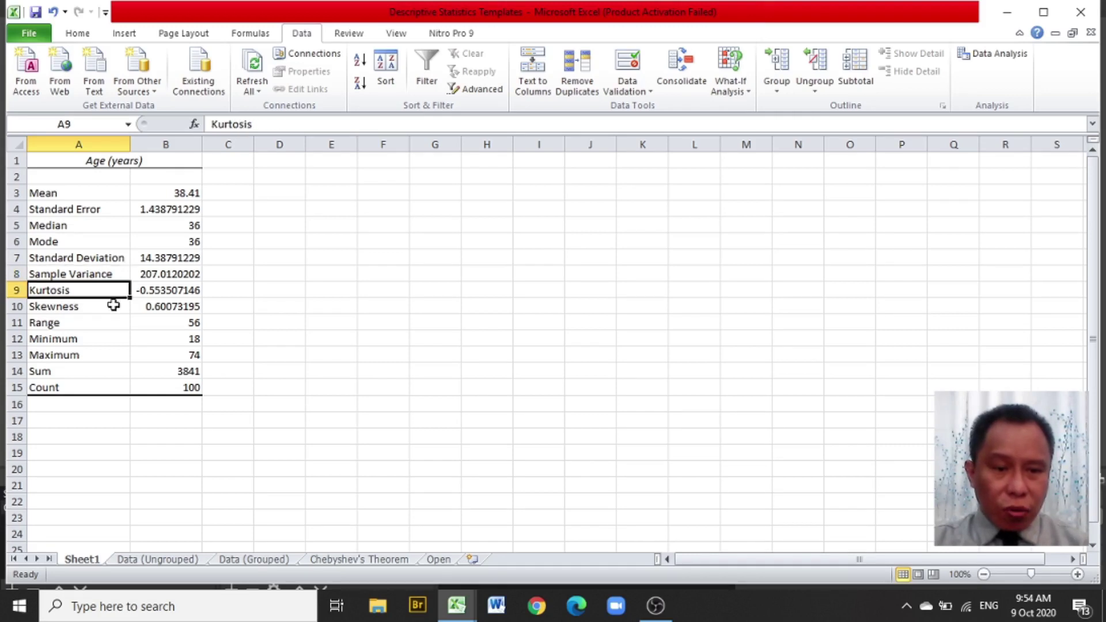
left_click(114, 306)
left_click(112, 321)
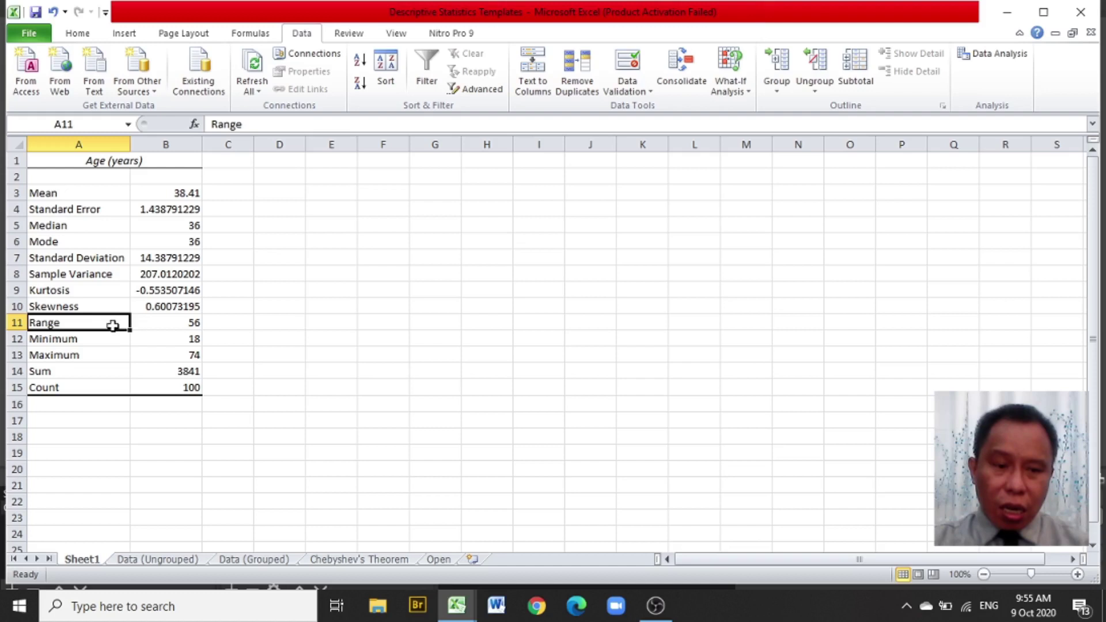
left_click(111, 356)
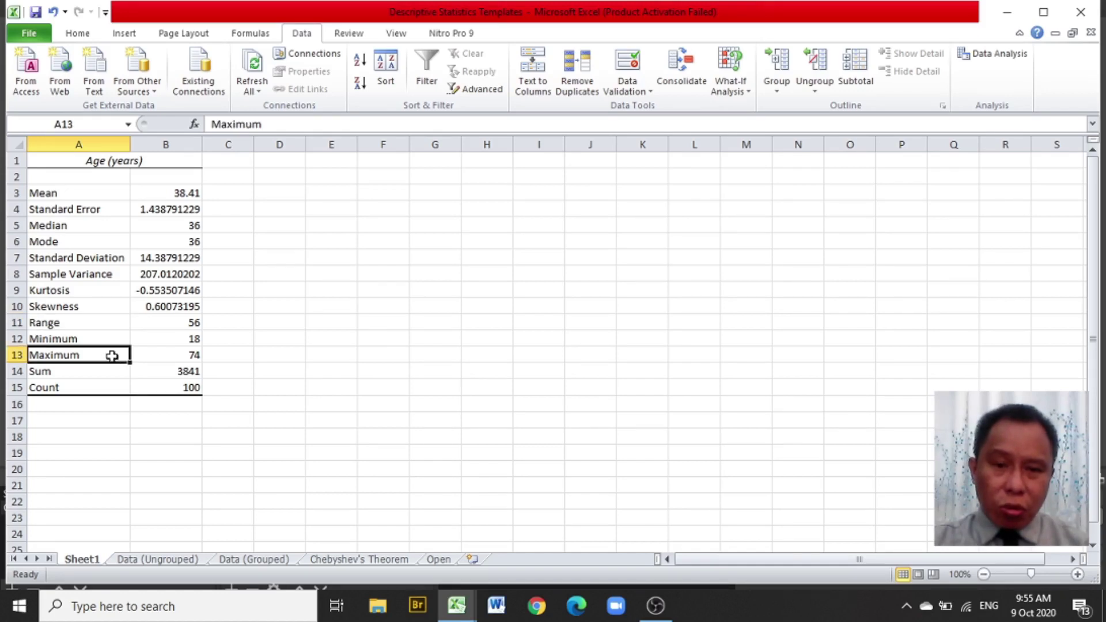
left_click(113, 338)
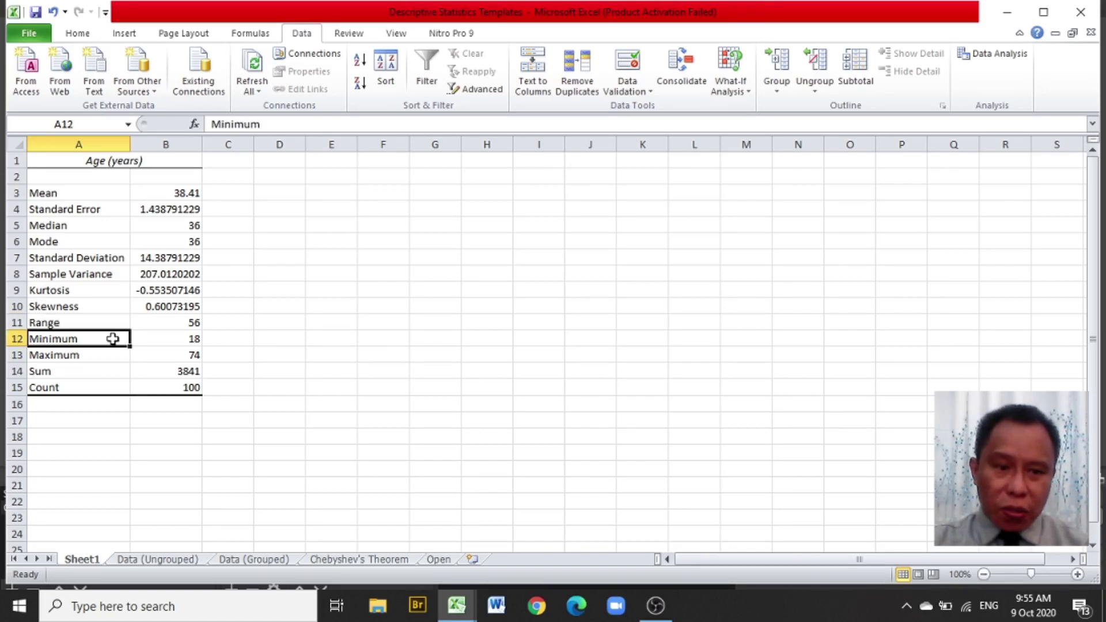
left_click(111, 373)
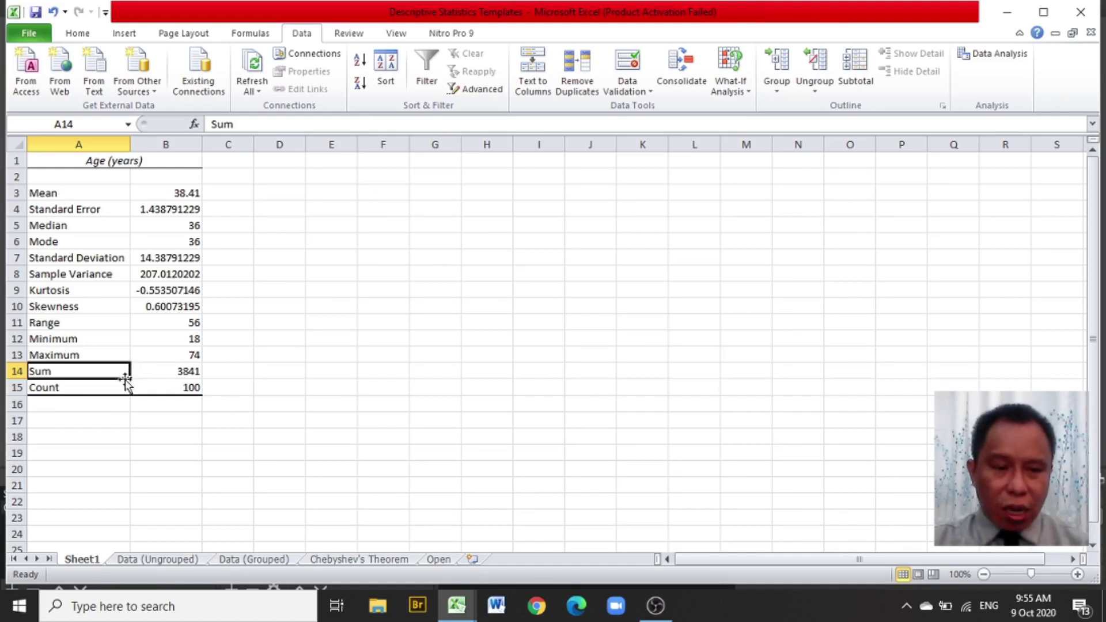
left_click(114, 391)
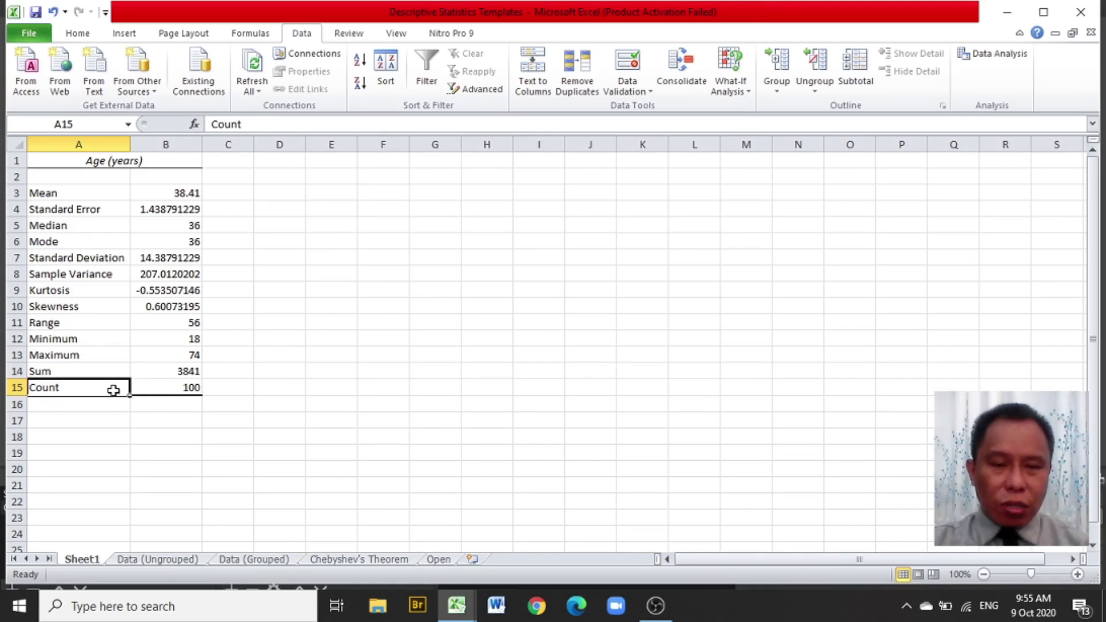
left_click(160, 384)
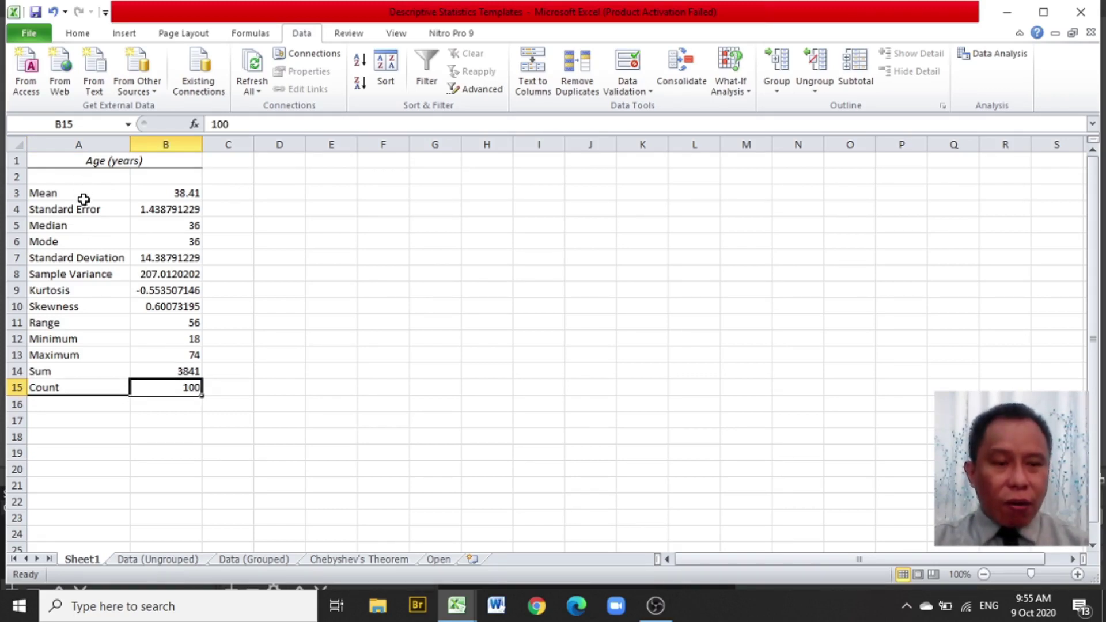
left_click_drag(96, 193, 155, 377)
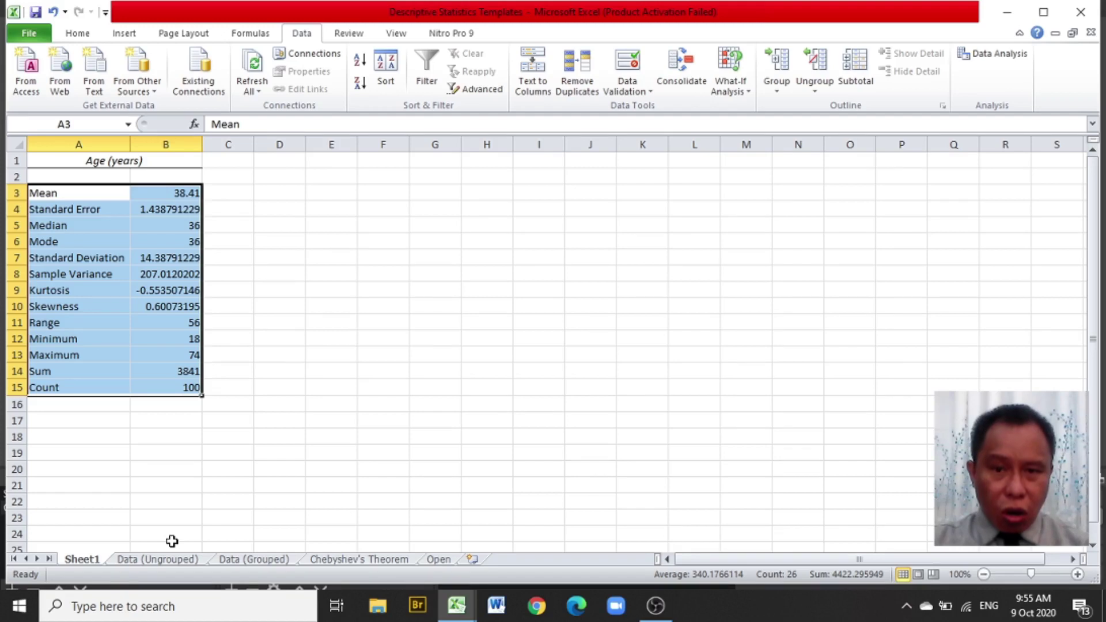
left_click(167, 511)
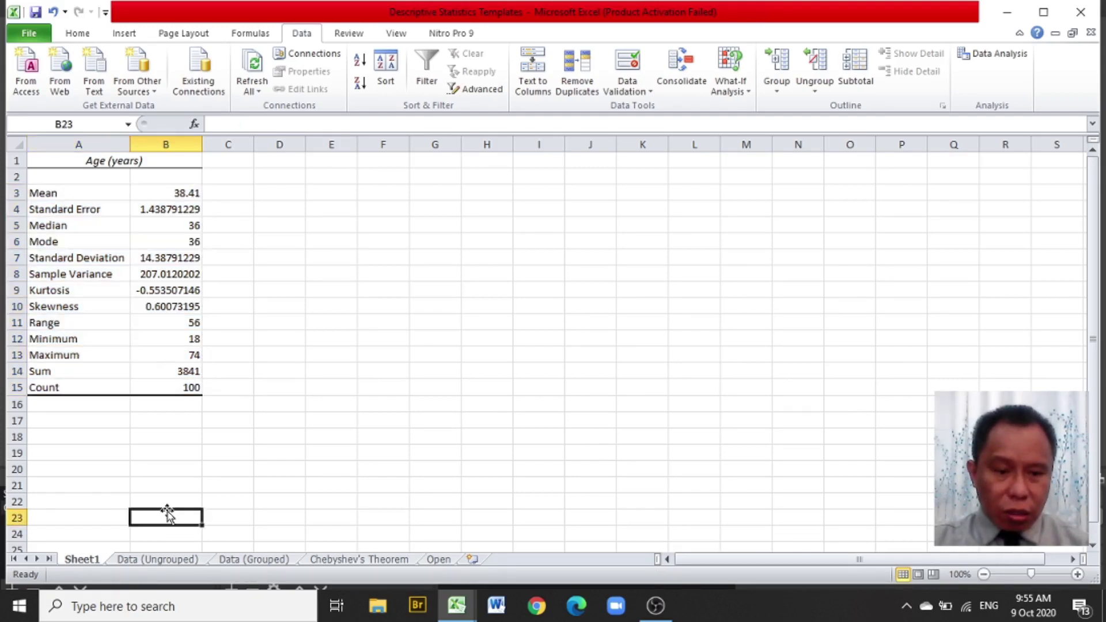
left_click(161, 560)
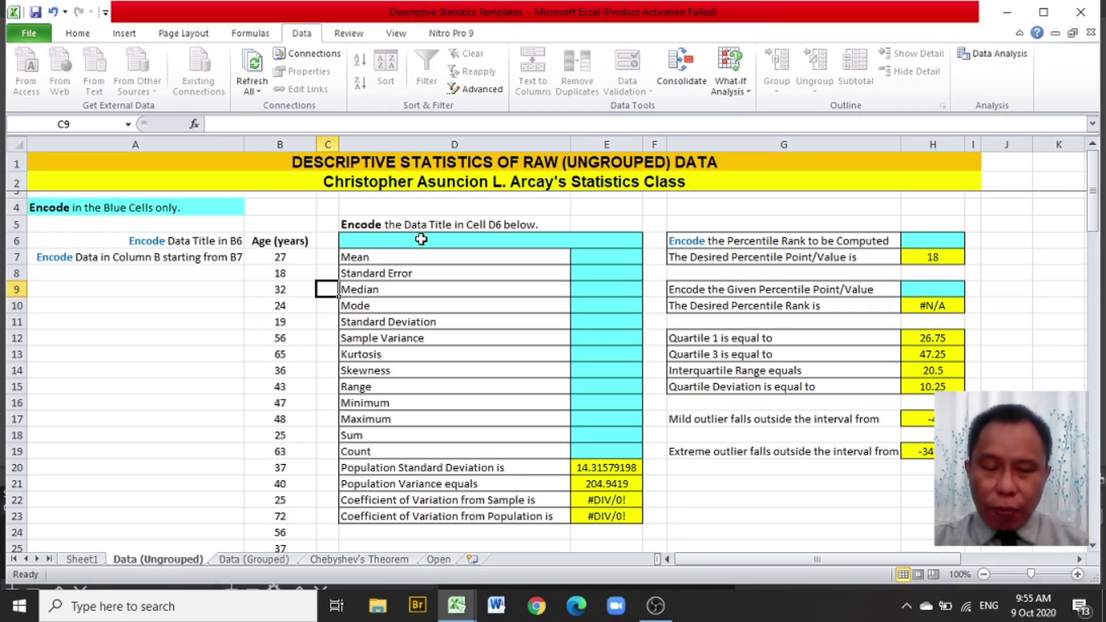
left_click(87, 563)
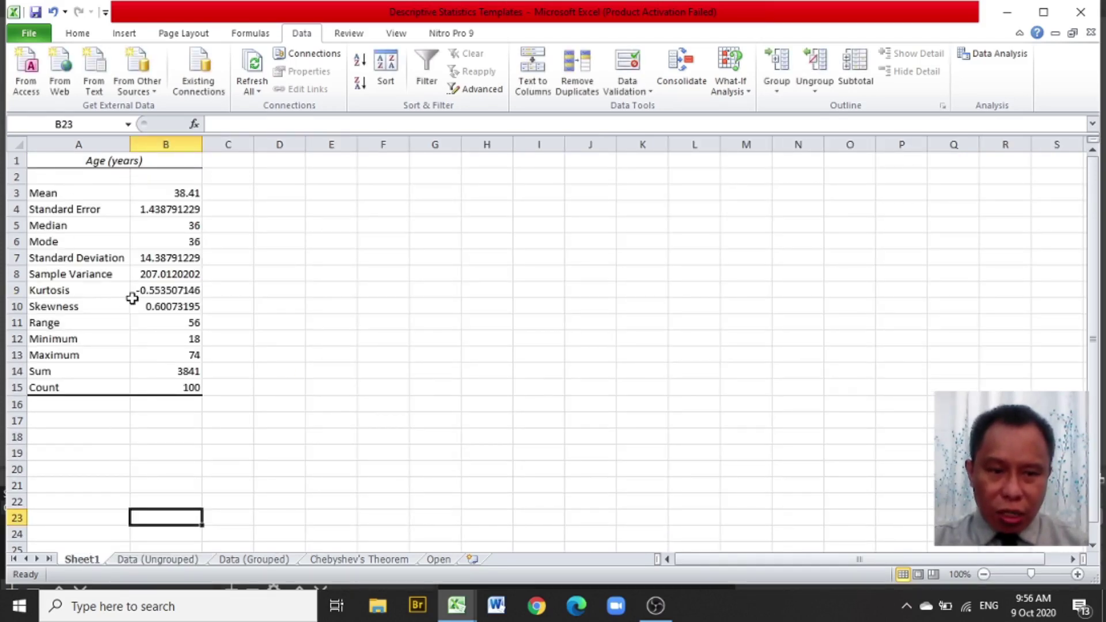
left_click(183, 563)
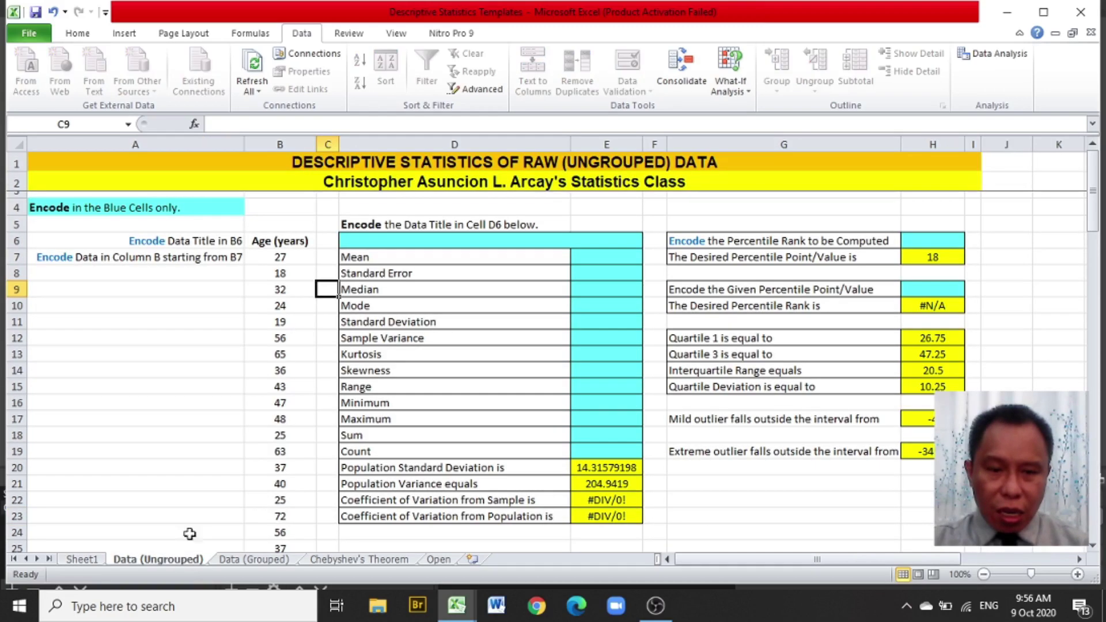
Link title cell D6 to Sheet1!A1 so it reads Age (years).
left_click(434, 242)
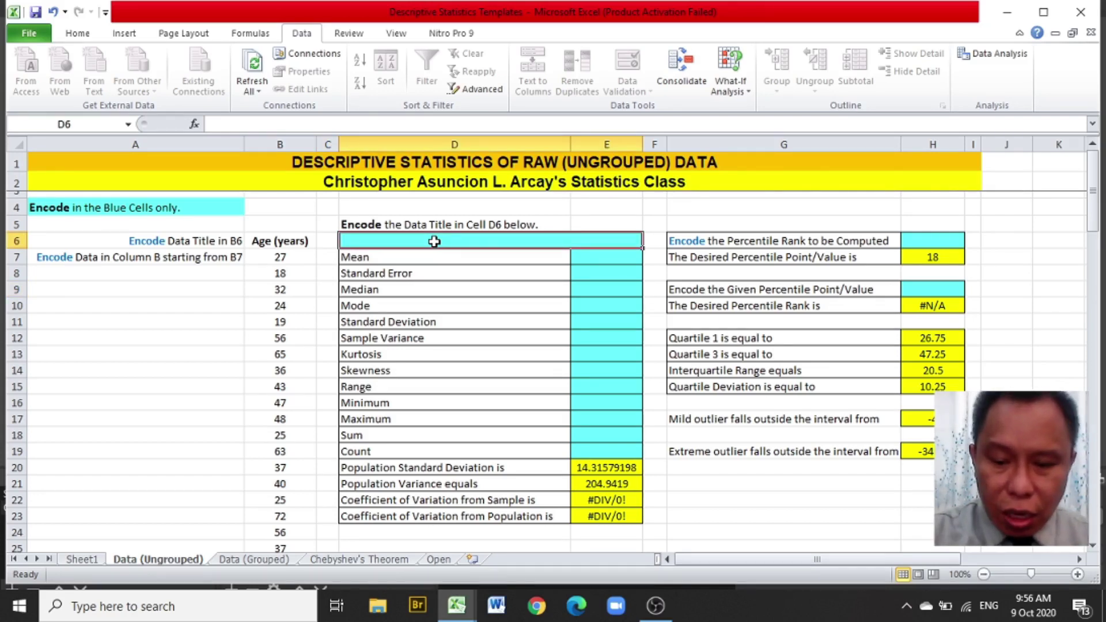
type("=")
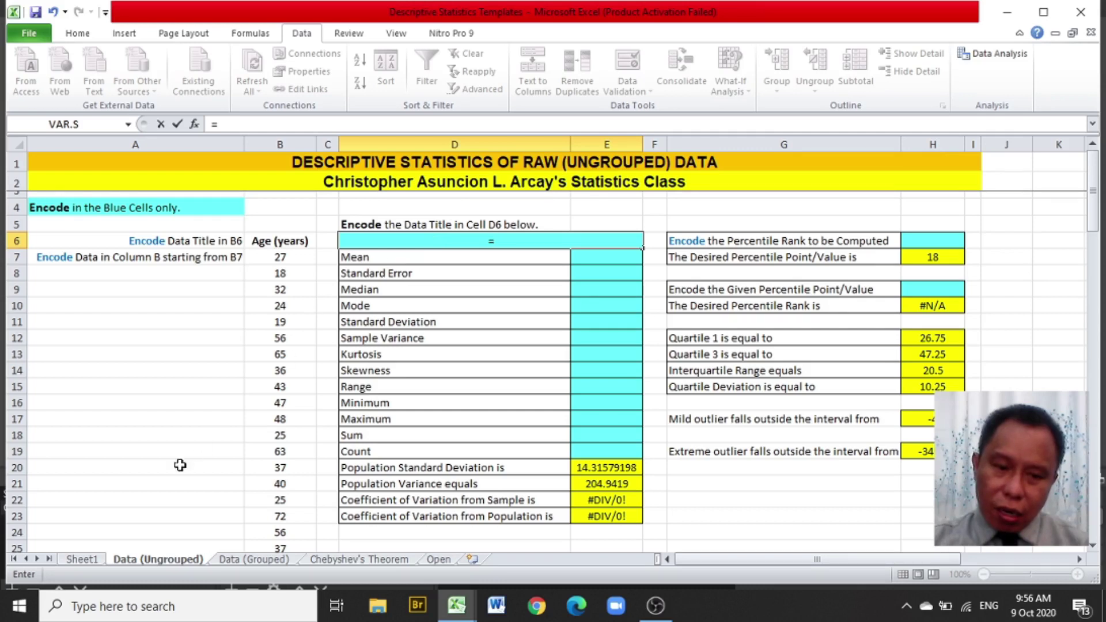
left_click(82, 560)
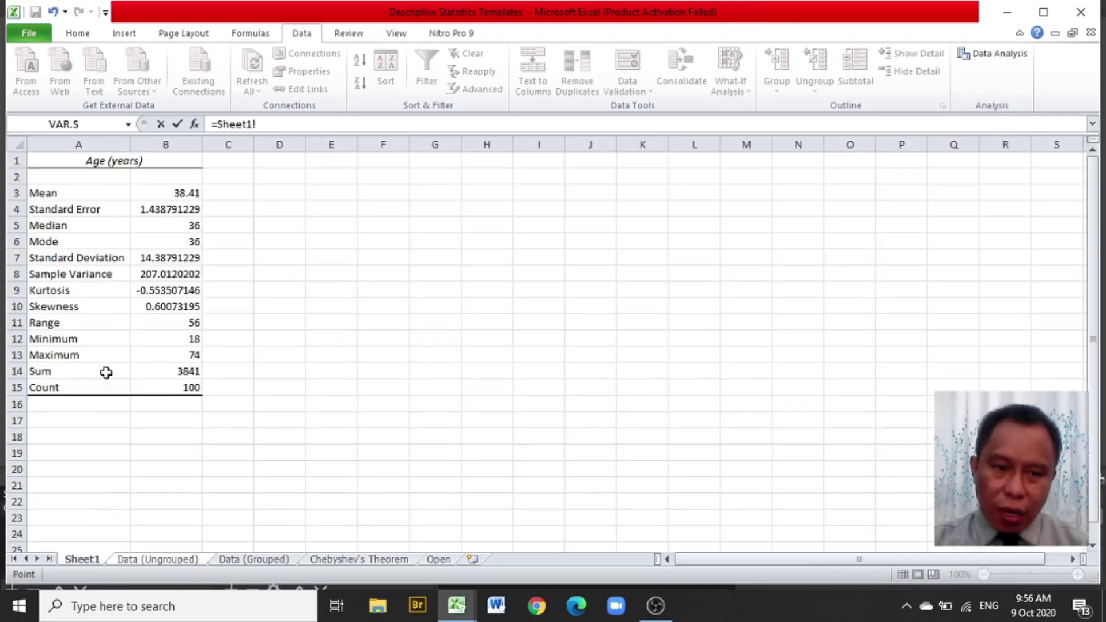
left_click(98, 160)
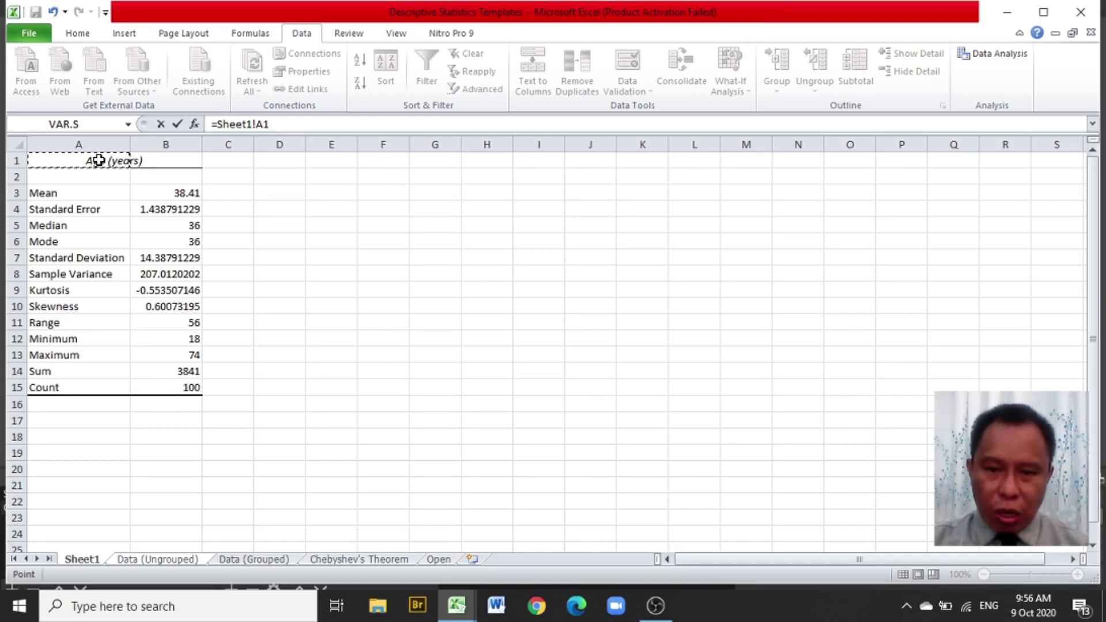
key("Return")
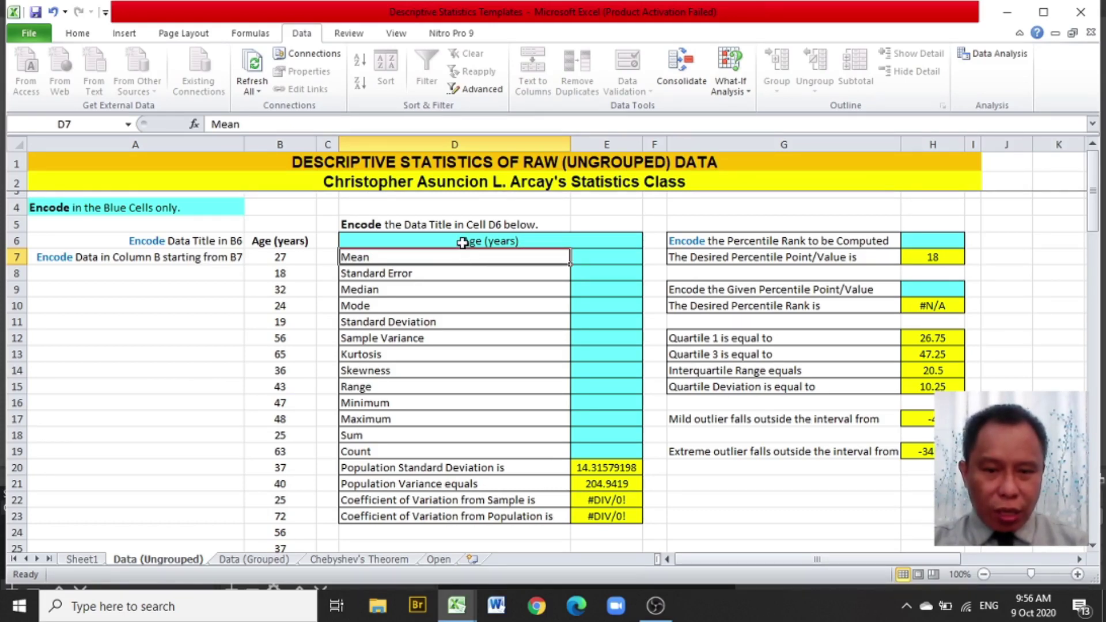
left_click(462, 242)
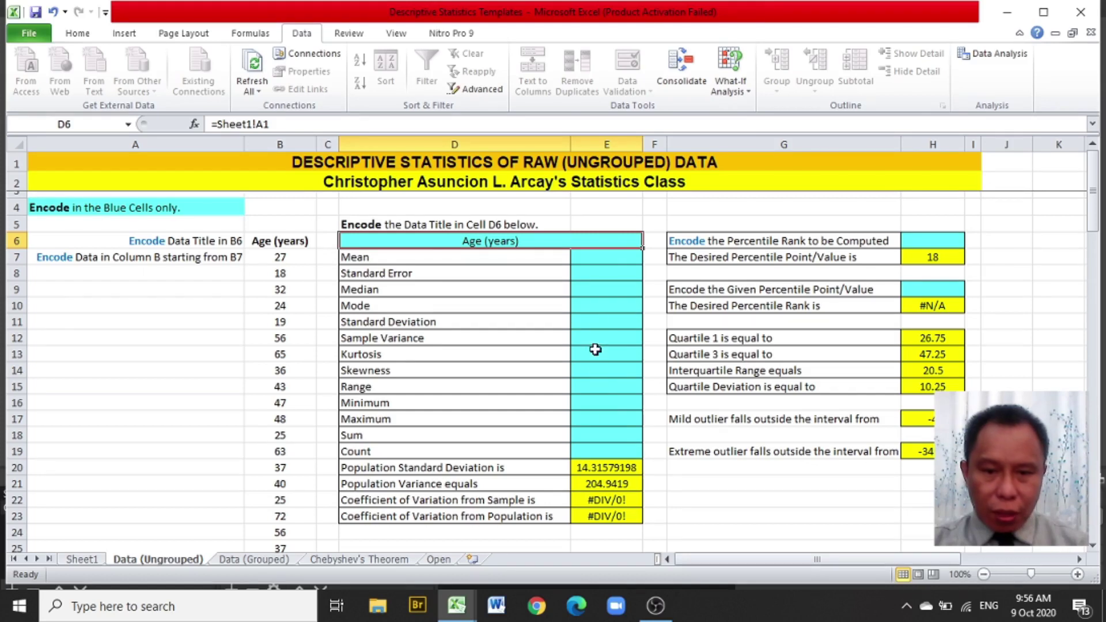
Link the Mean cell E7 to Sheet1!B3, showing 38.41.
left_click(602, 258)
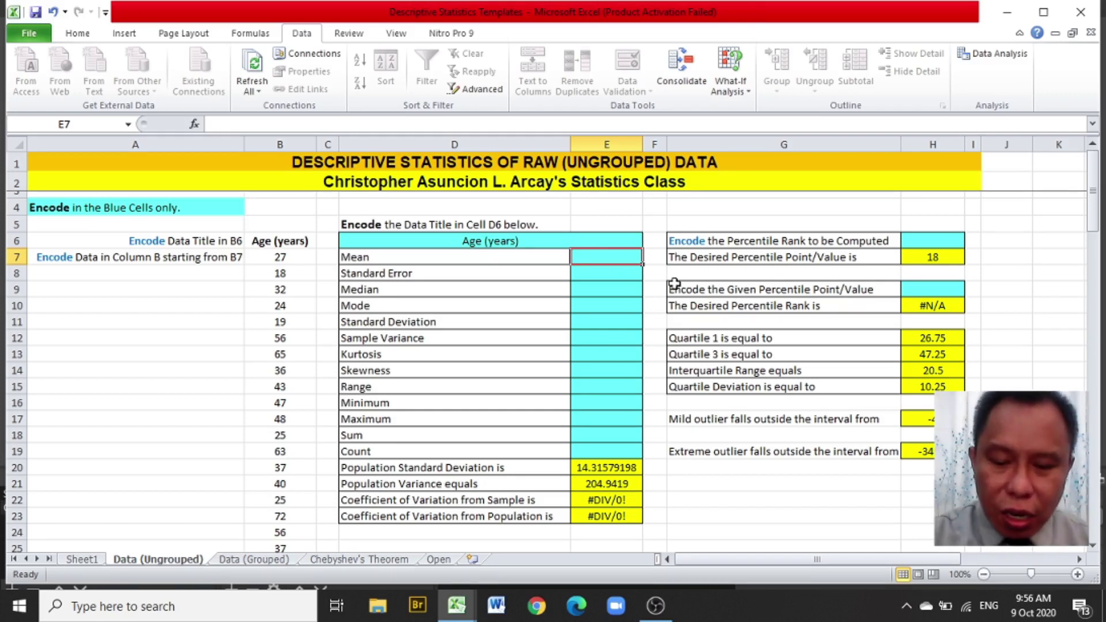
type("=")
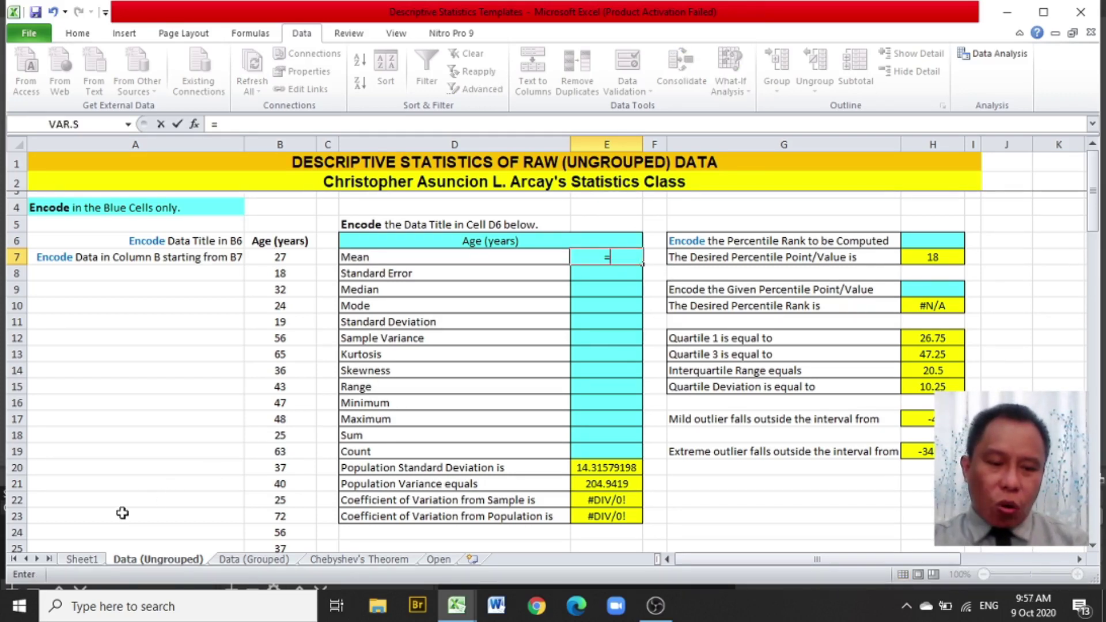
left_click(81, 559)
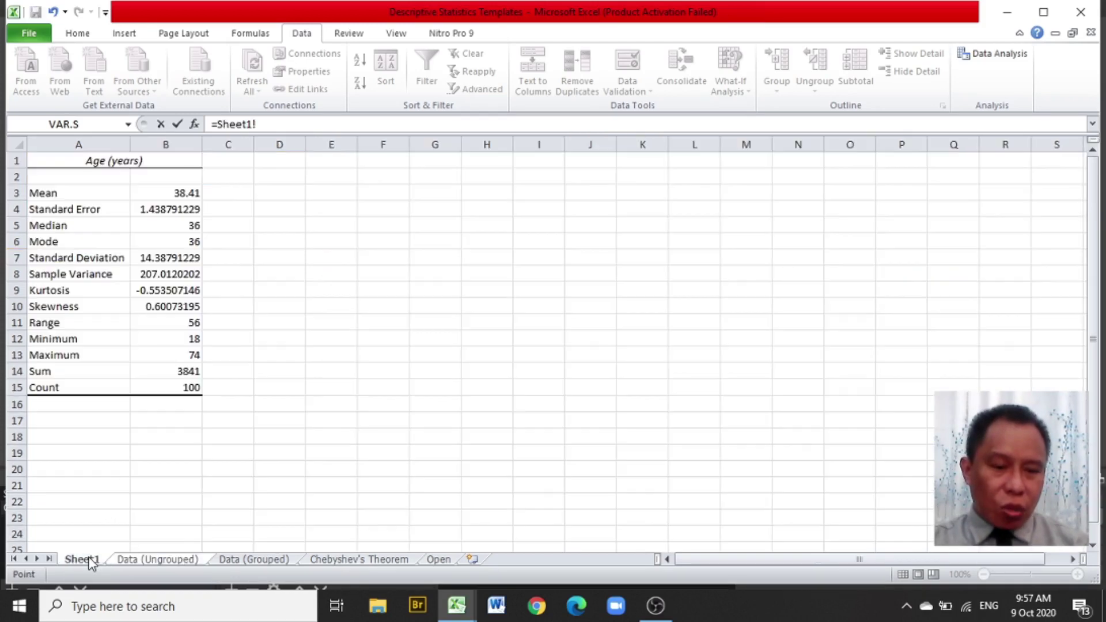
left_click(173, 194)
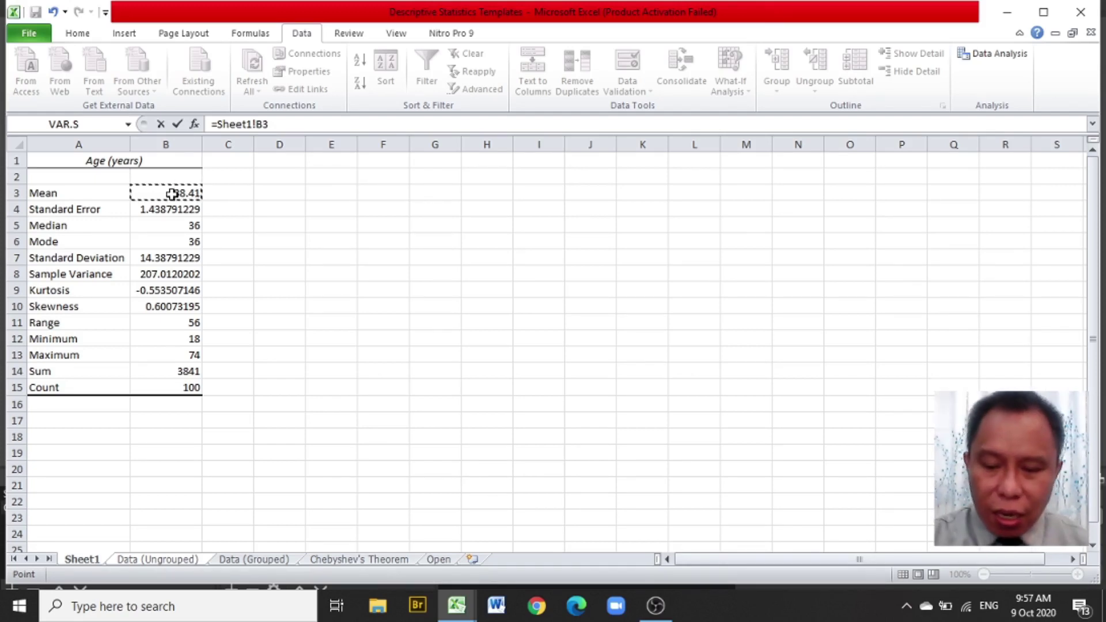
key("Return")
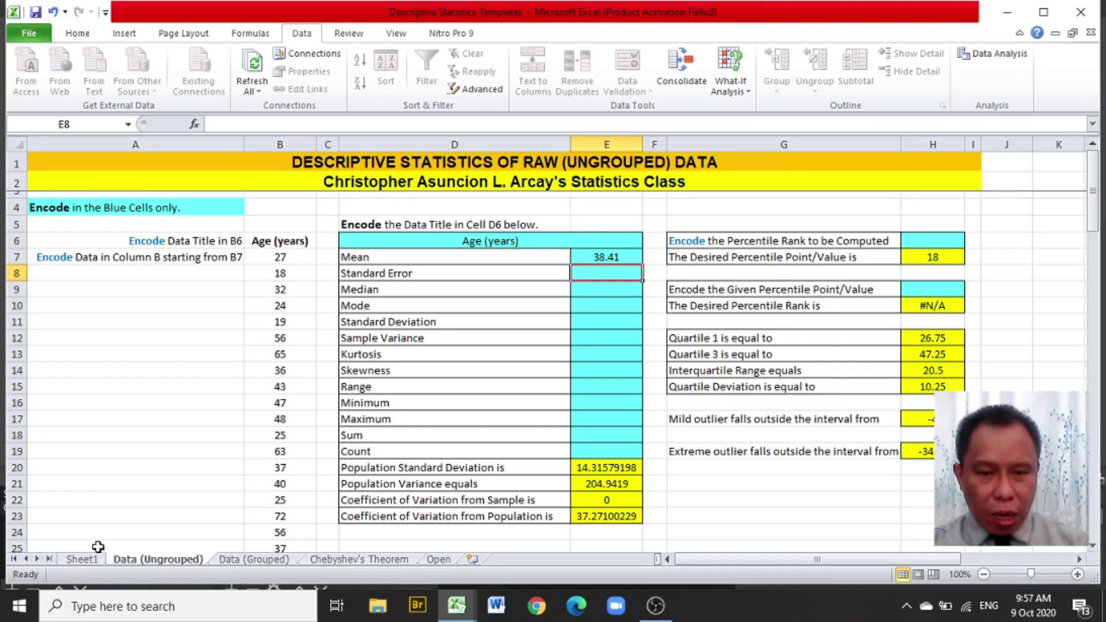
left_click(633, 256)
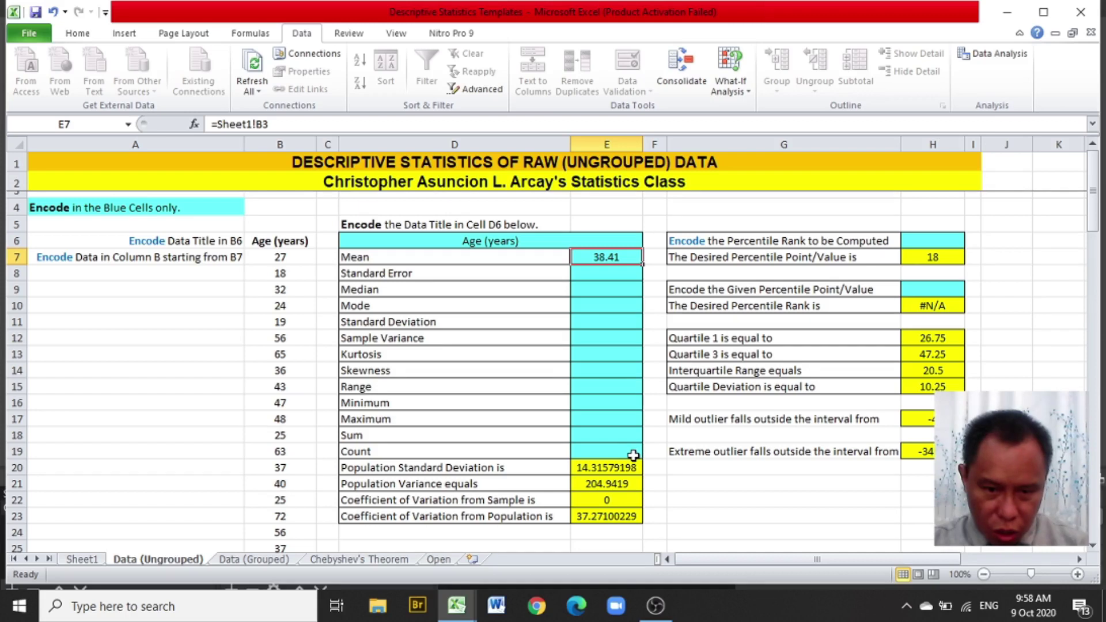
left_click(633, 456)
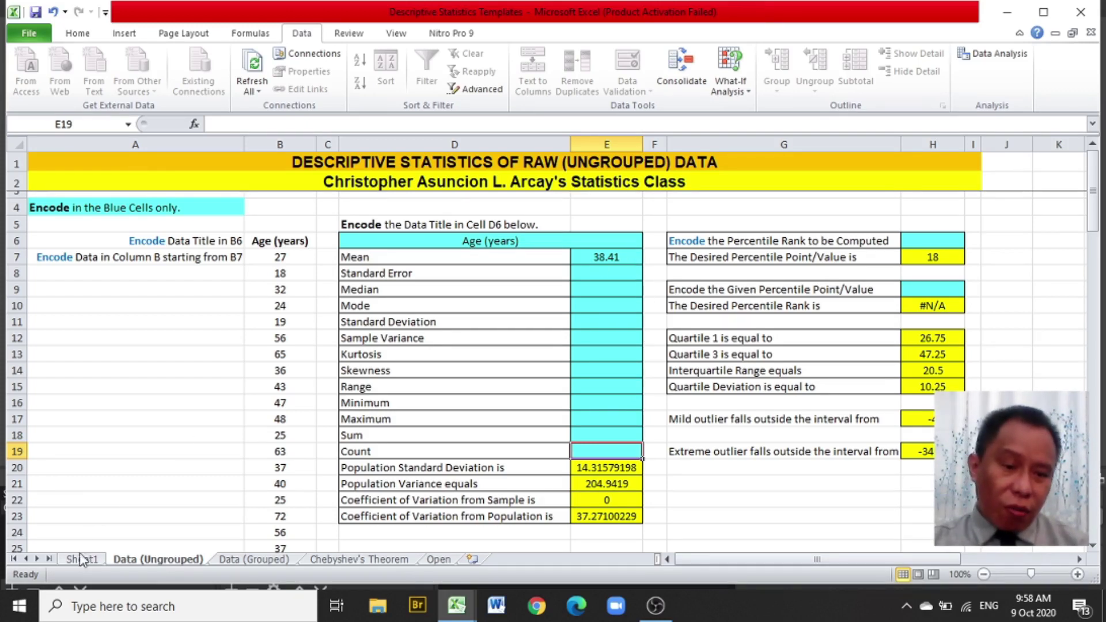
left_click(624, 257)
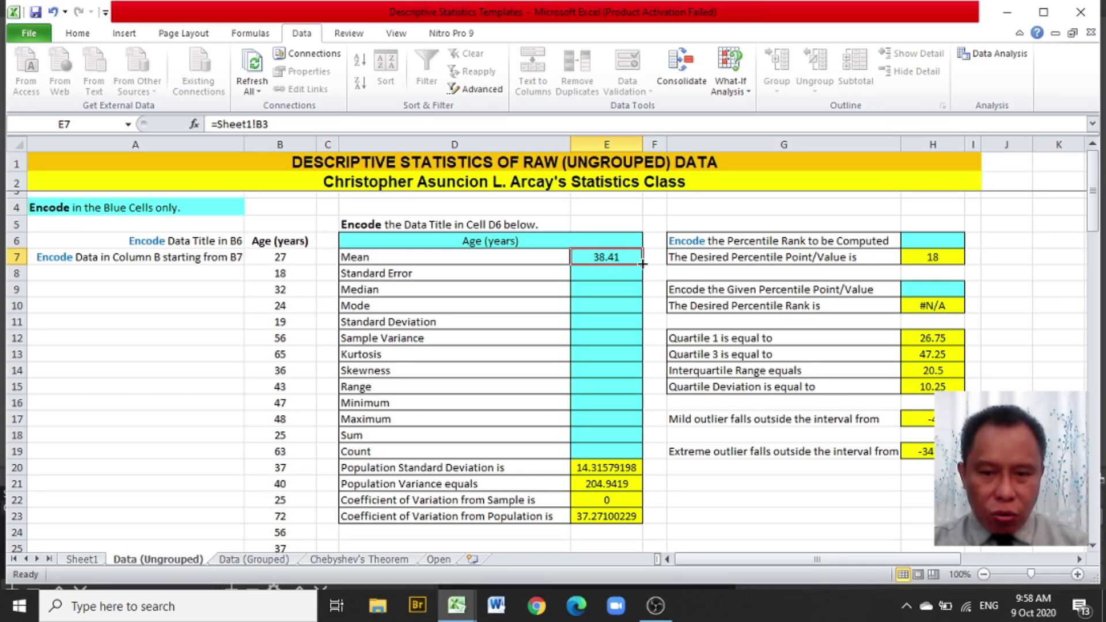
Fill the =Sheet1!B3 link down from E7 to E19, pulling in every statistic through Count 100.
left_click_drag(642, 264, 646, 459)
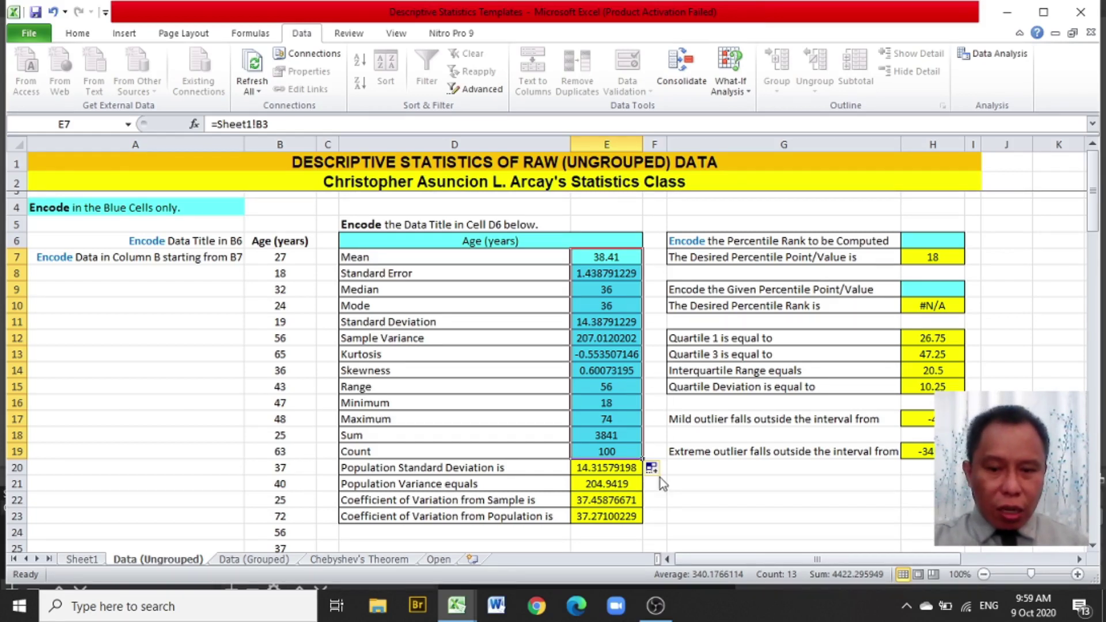
left_click(657, 497)
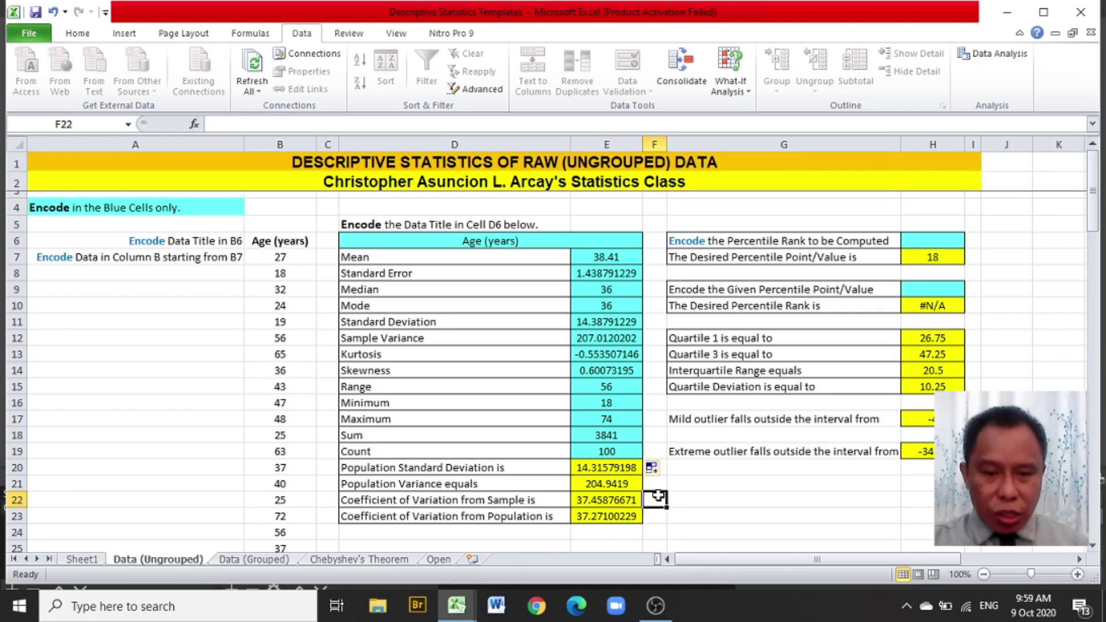
left_click(464, 470)
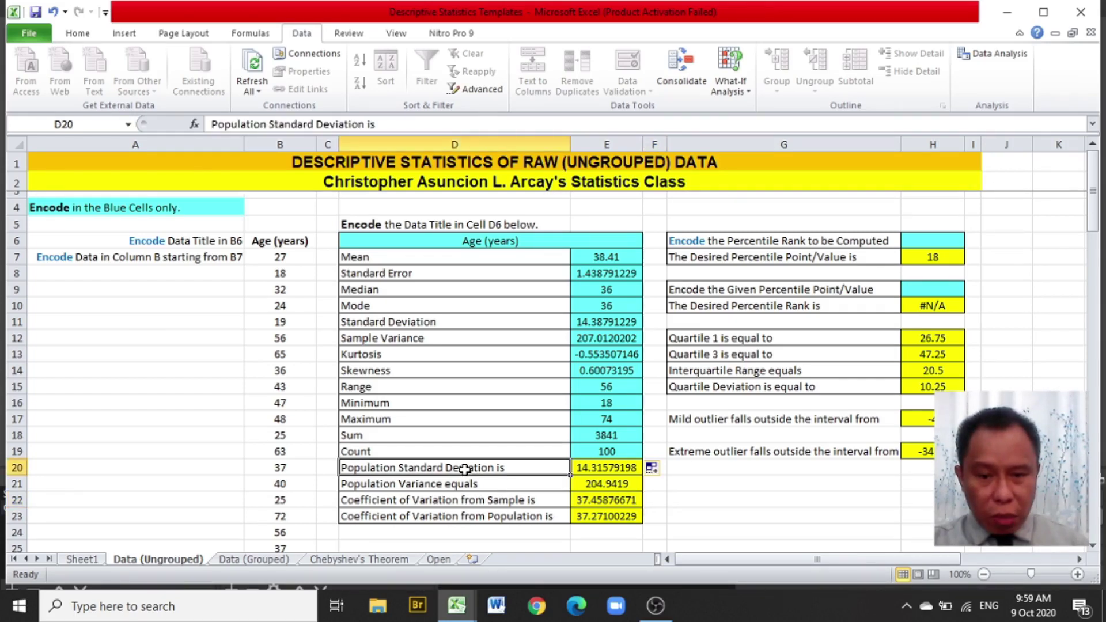
left_click(461, 323)
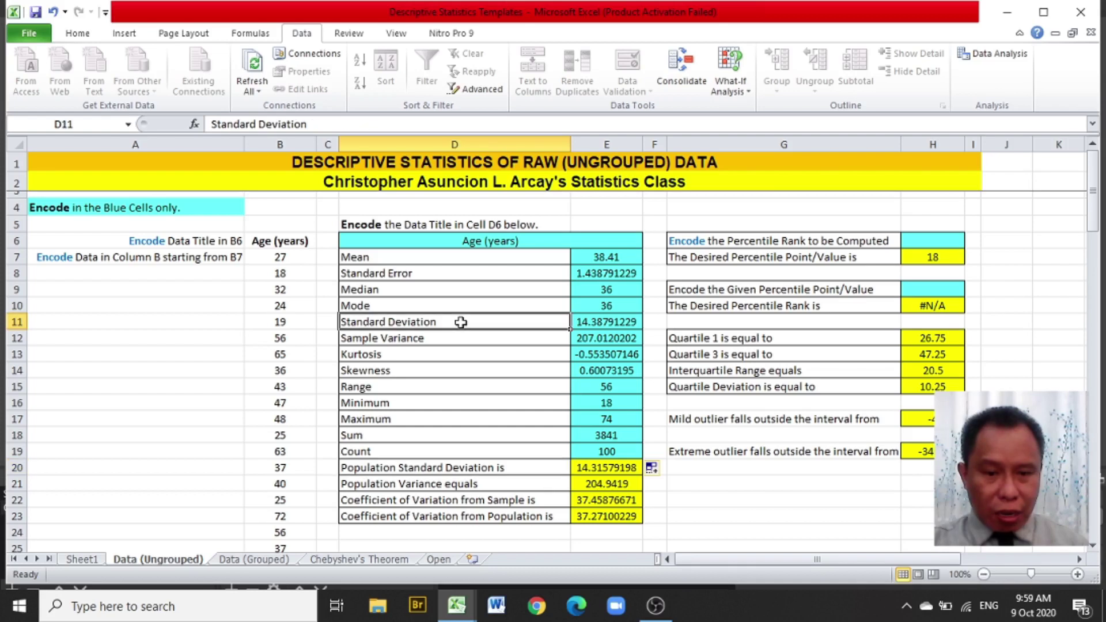
left_click(490, 484)
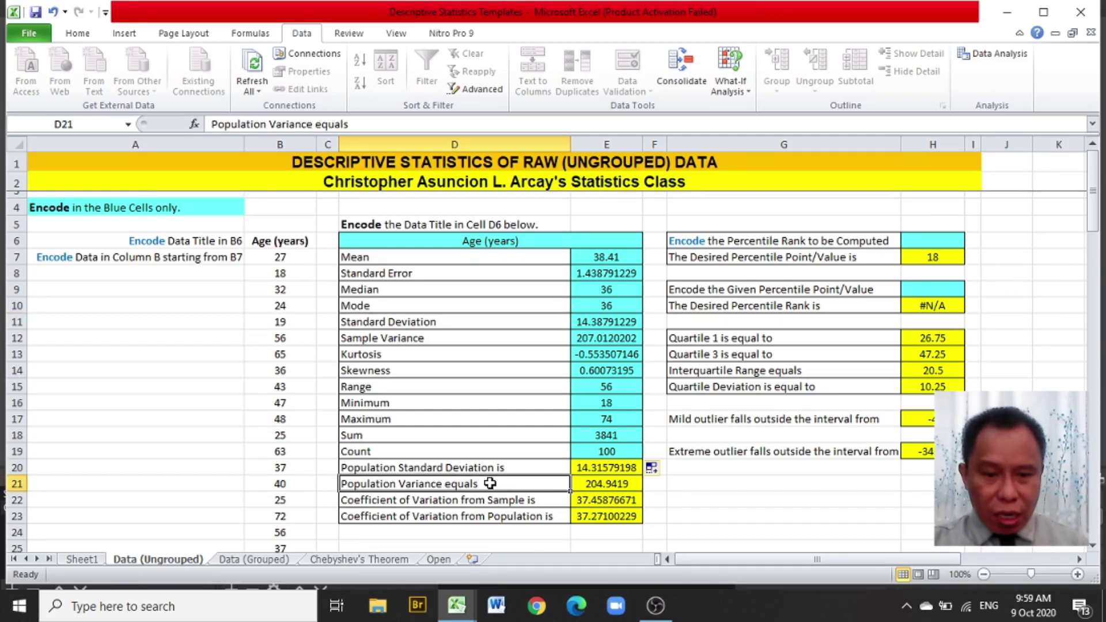
left_click(547, 501)
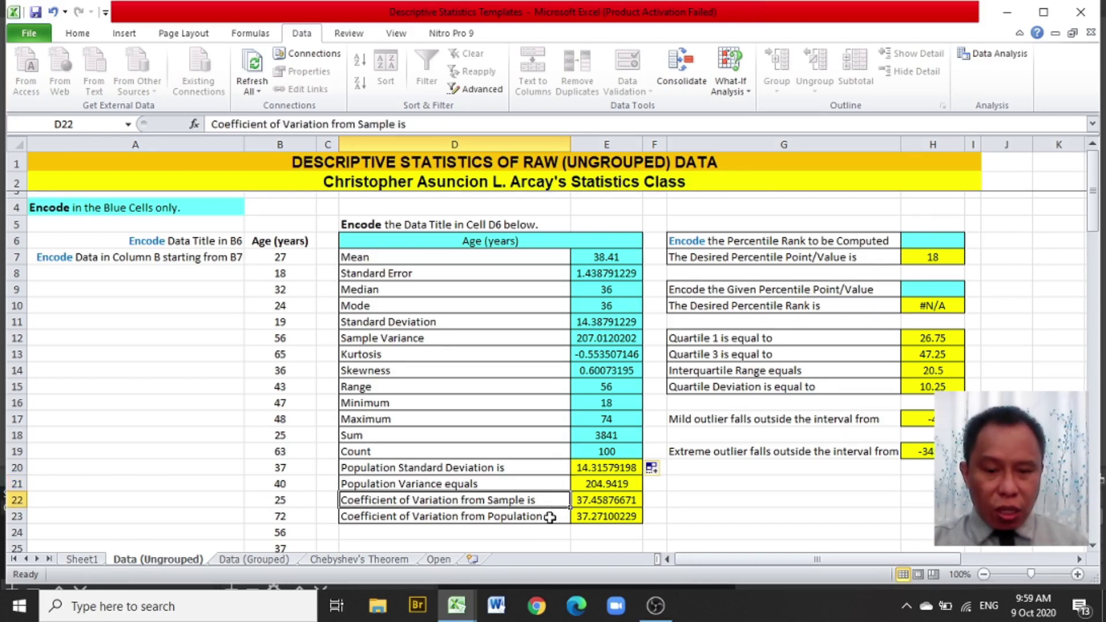
left_click(552, 520)
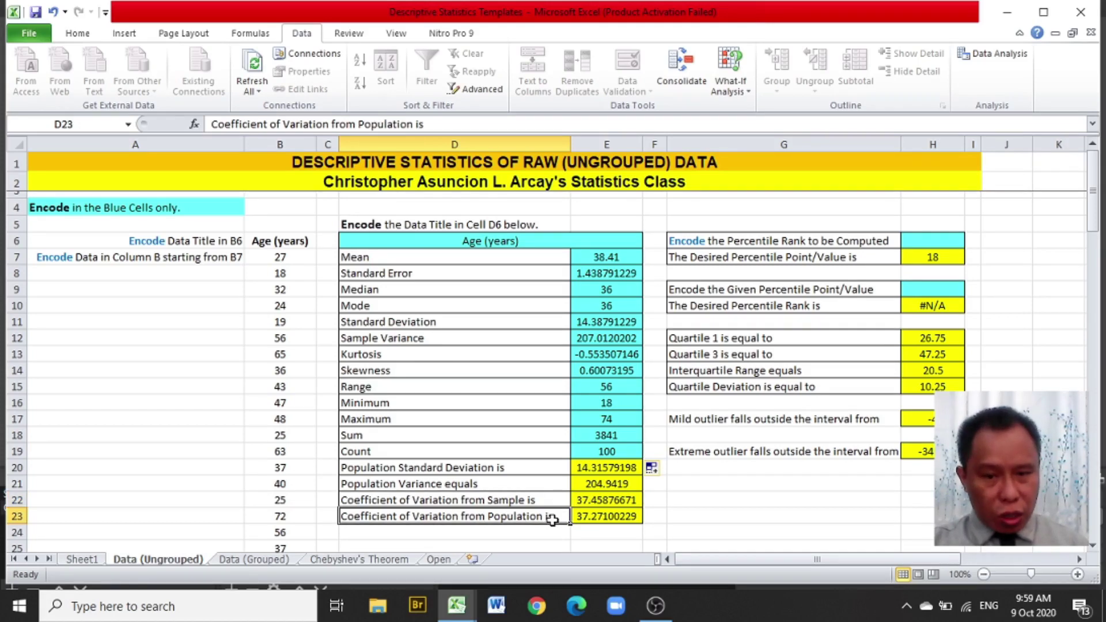